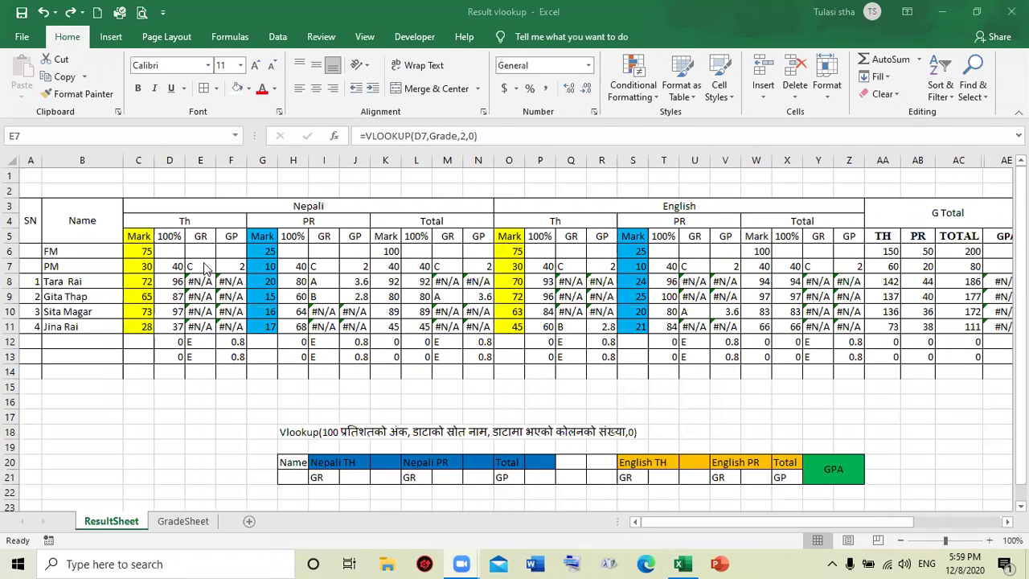
Change the last VLOOKUP argument in the Nepali theory grade and grade-point formulas E7 and F7
click(474, 135)
key(BackSpace)
text(1)
key(Return)
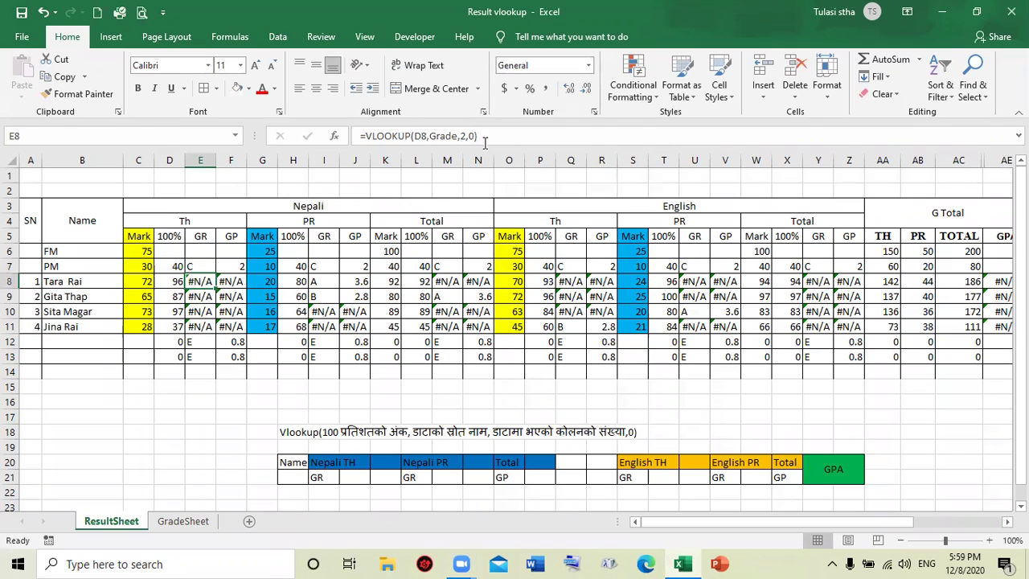
click(233, 265)
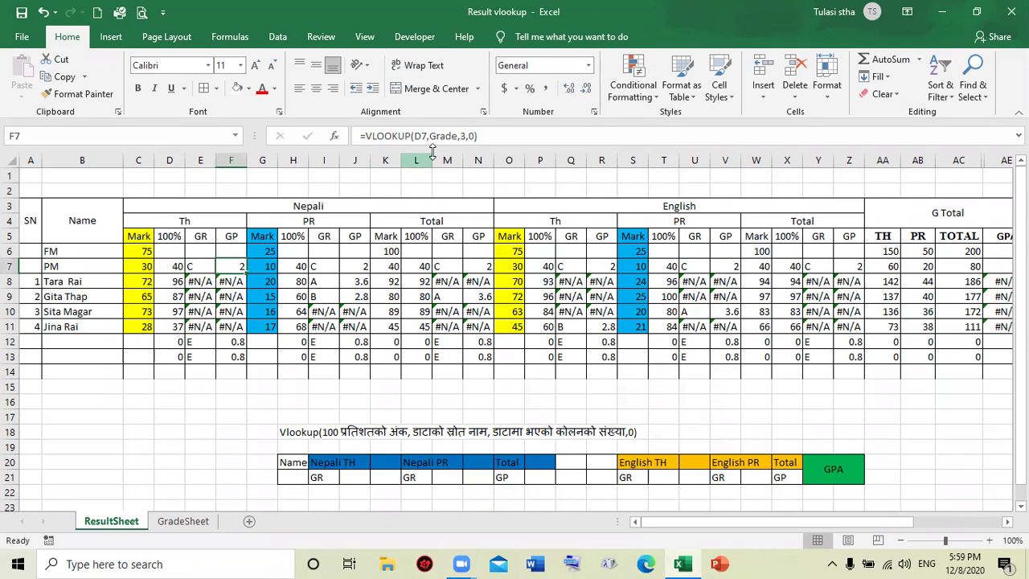
click(480, 137)
key(BackSpace)
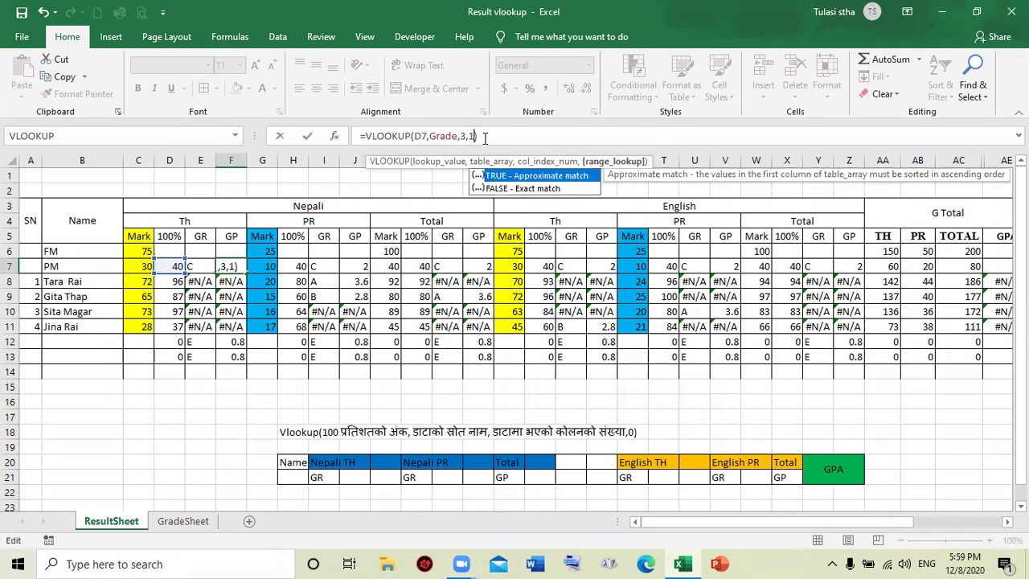
text(1)
key(Return)
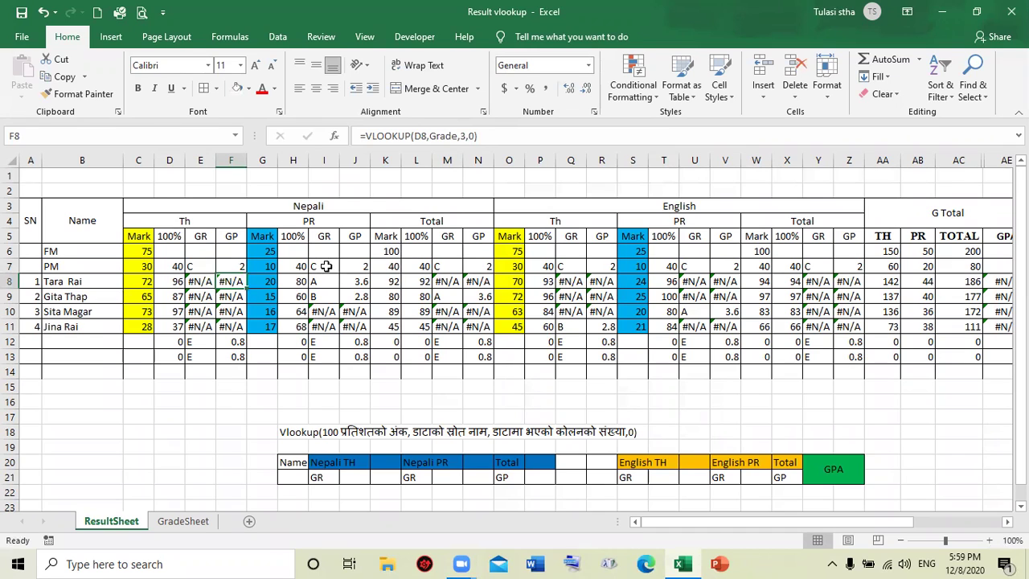
Fix the match-type argument in the Nepali practical lookups I7 and J7
click(326, 266)
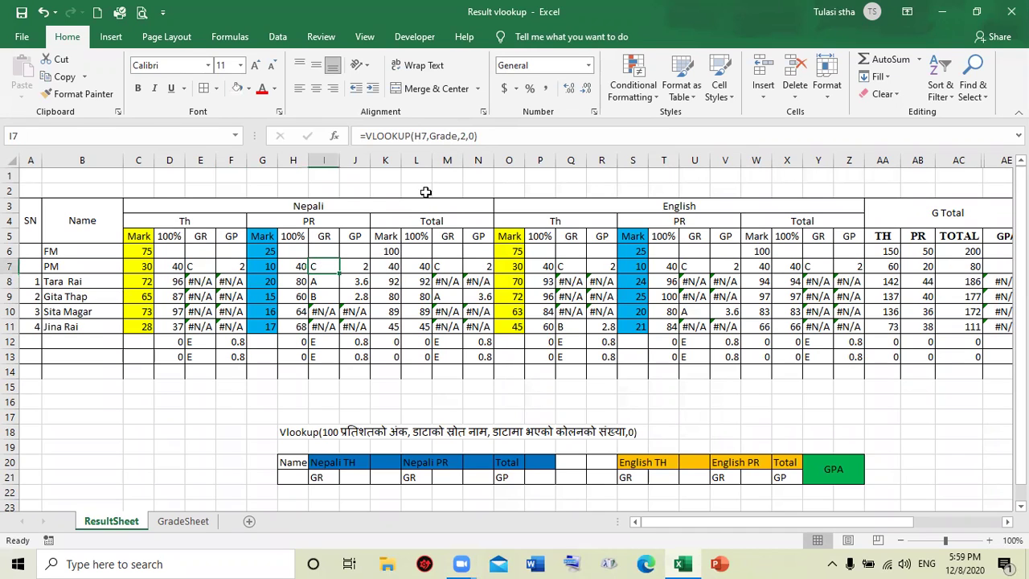
click(473, 137)
key(BackSpace)
text(1)
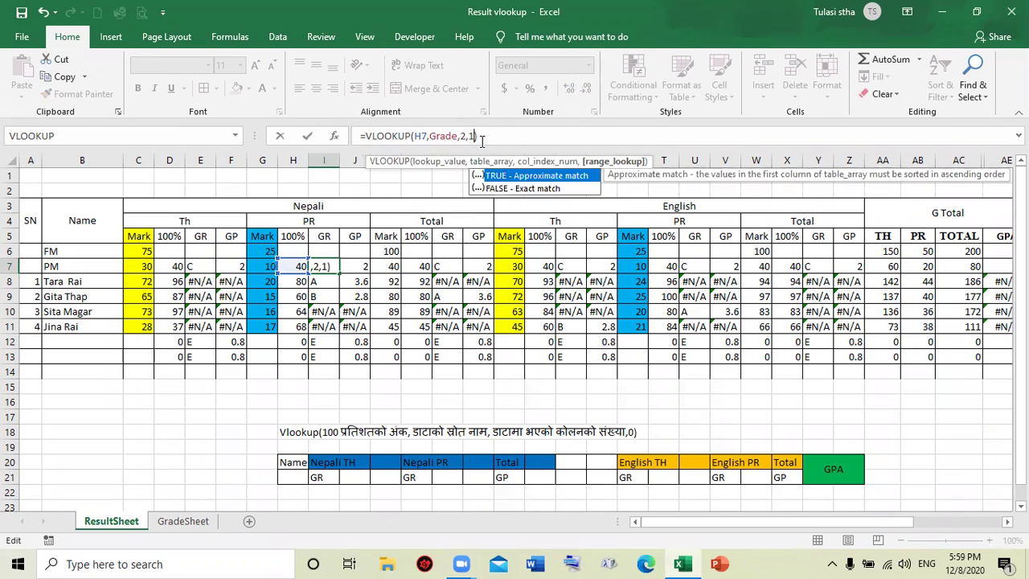
key(Return)
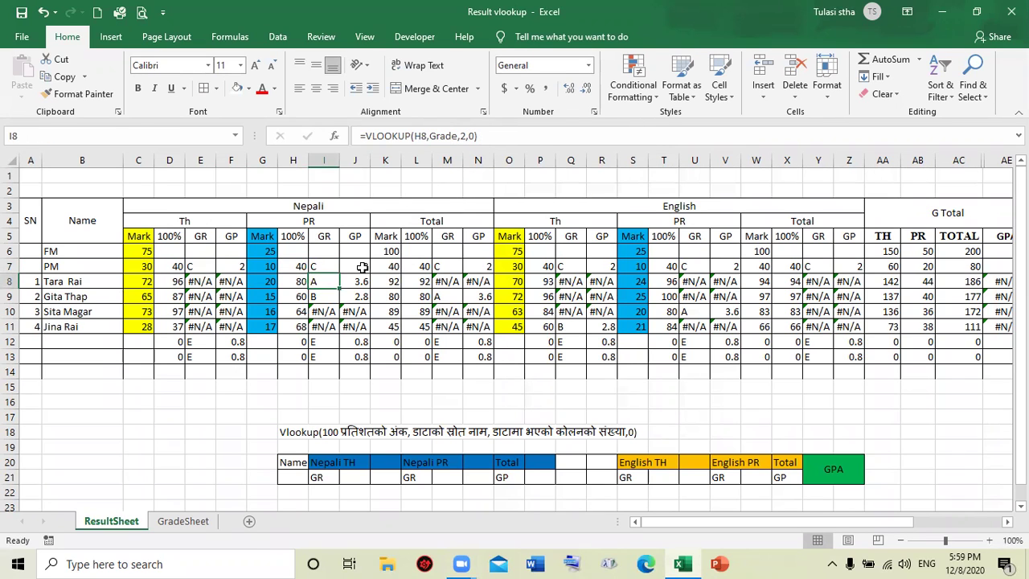
key(Right)
click(468, 136)
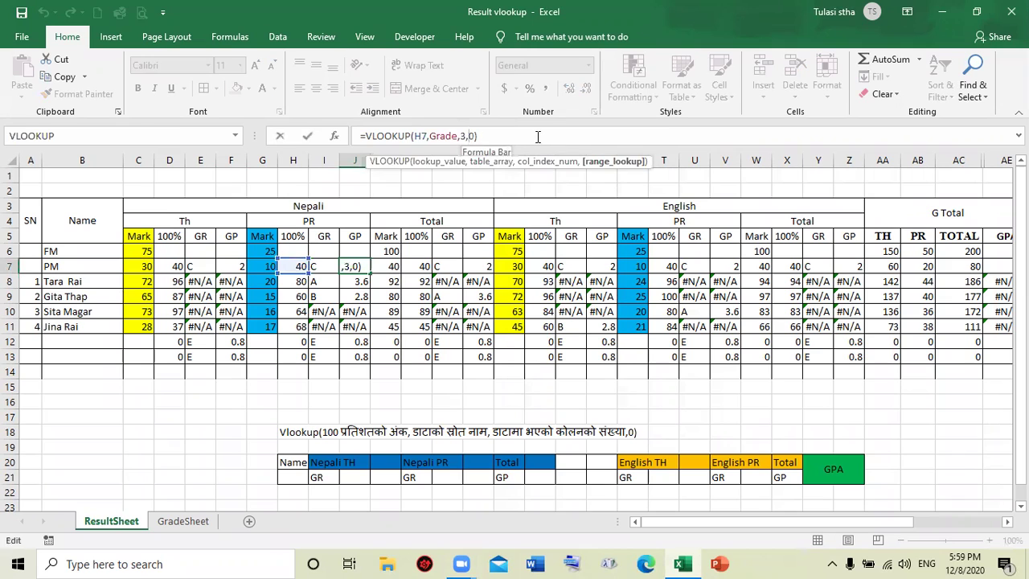
key(Return)
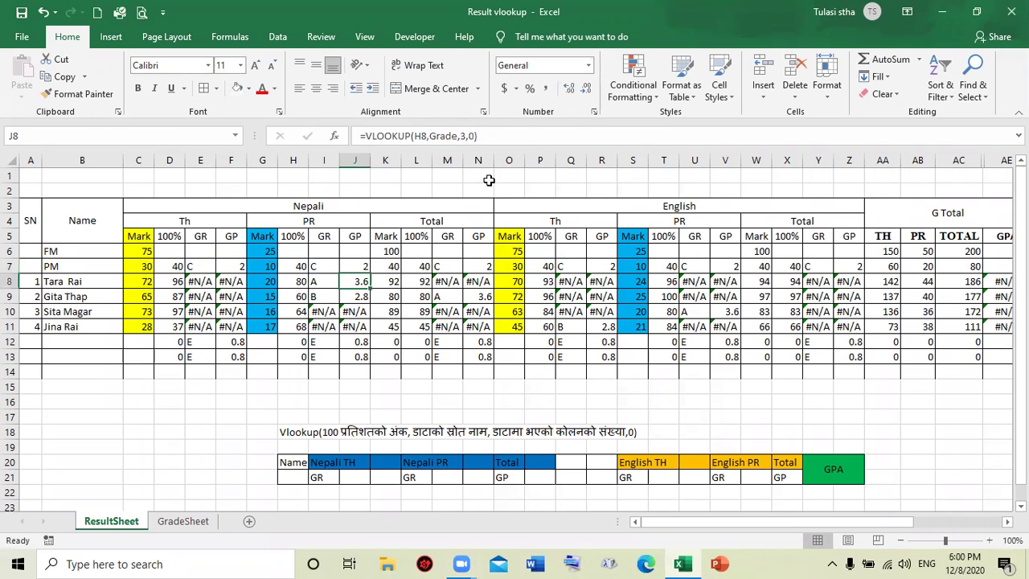
Set the Nepali Total lookups M7 and N7 to exact match 0
click(445, 265)
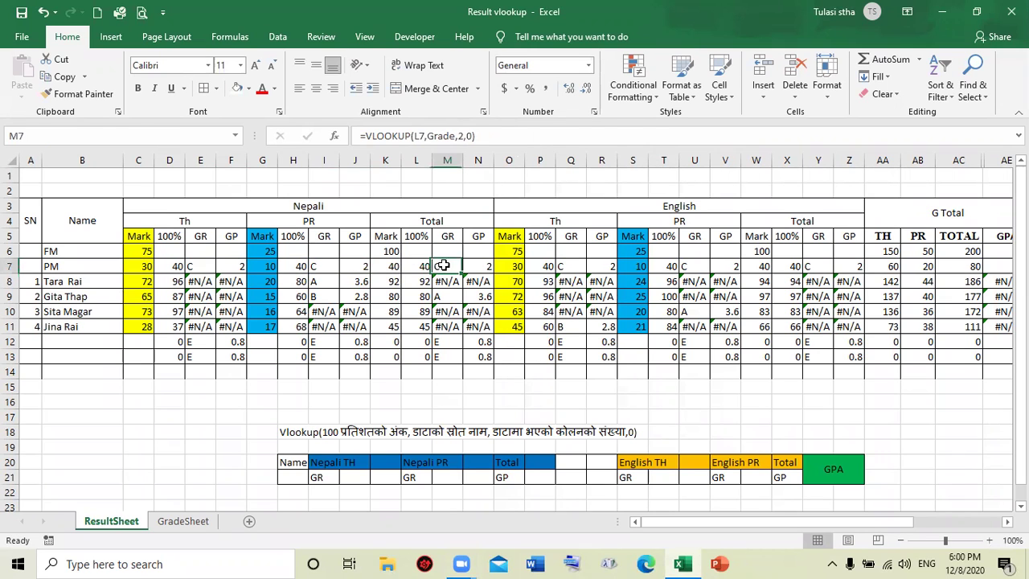
click(465, 136)
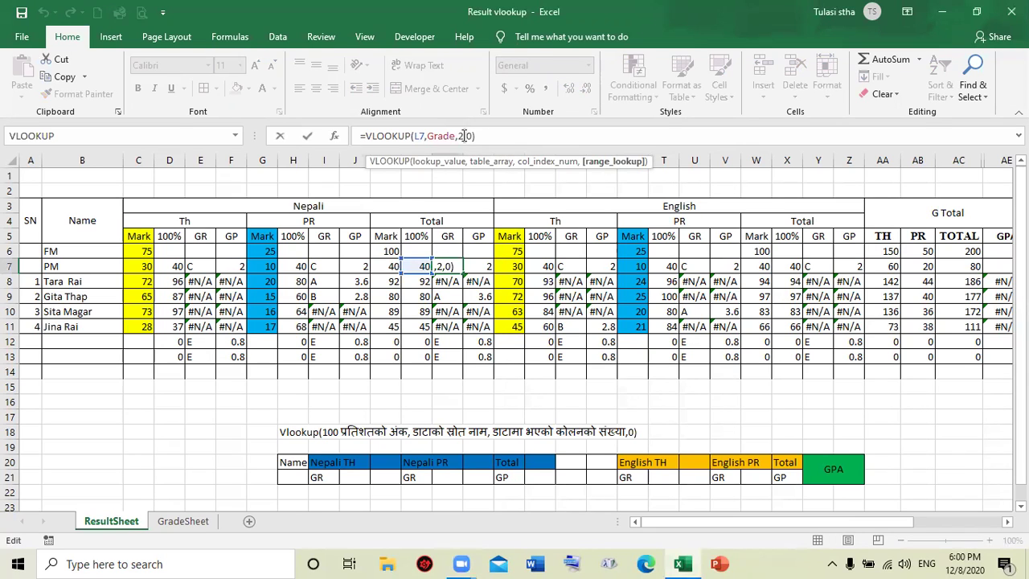
text(0)
key(Return)
click(484, 260)
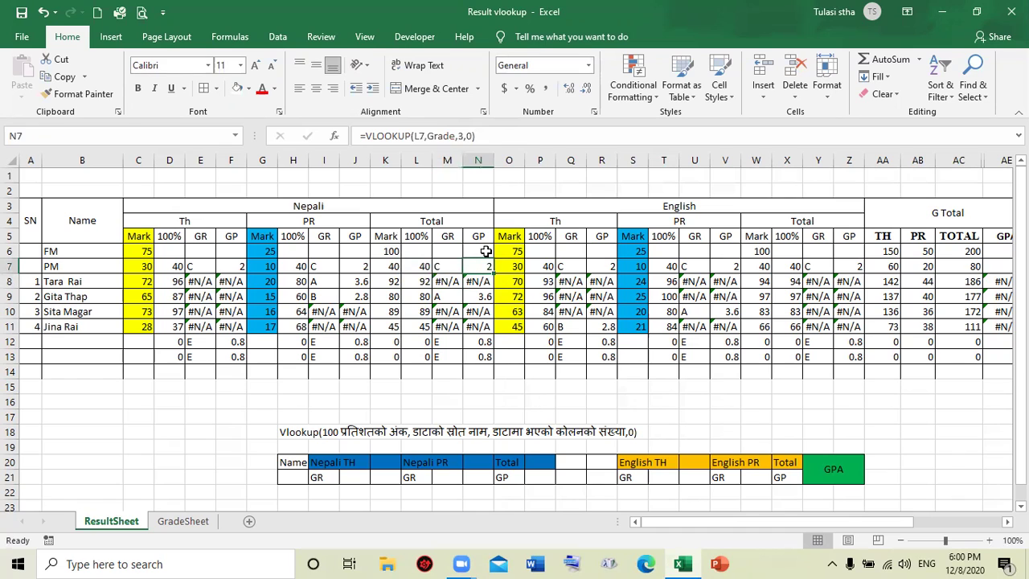
click(469, 134)
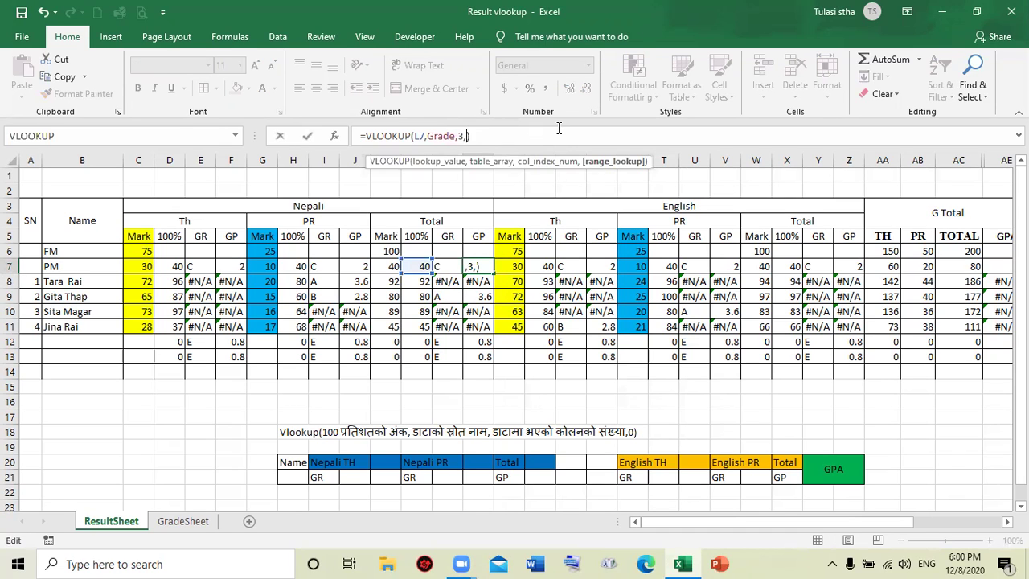
text(1)
key(Return)
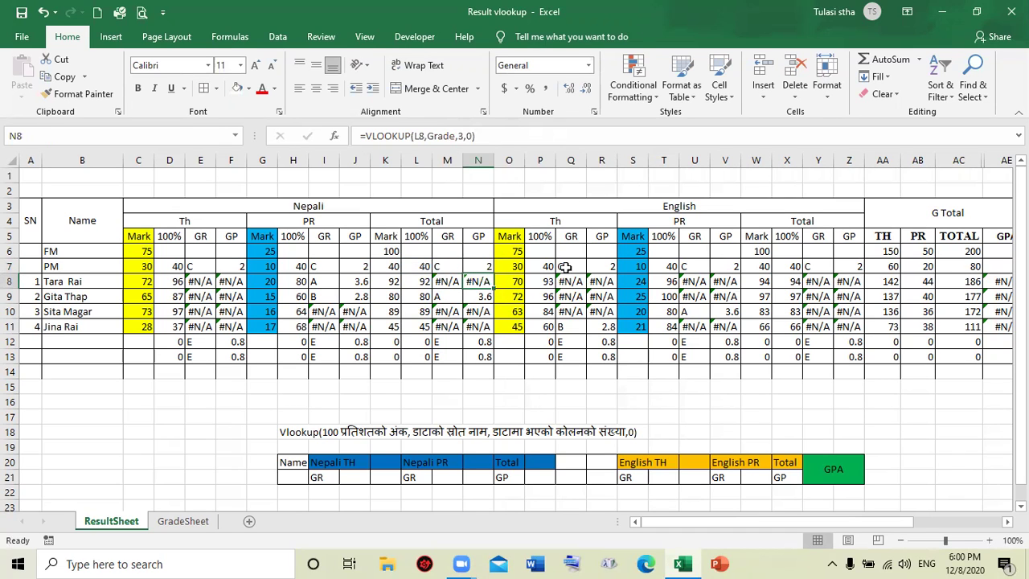
click(564, 269)
Fix the last VLOOKUP argument in the English theory lookups Q7 and R7
click(474, 135)
key(BackSpace)
text(1)
key(Return)
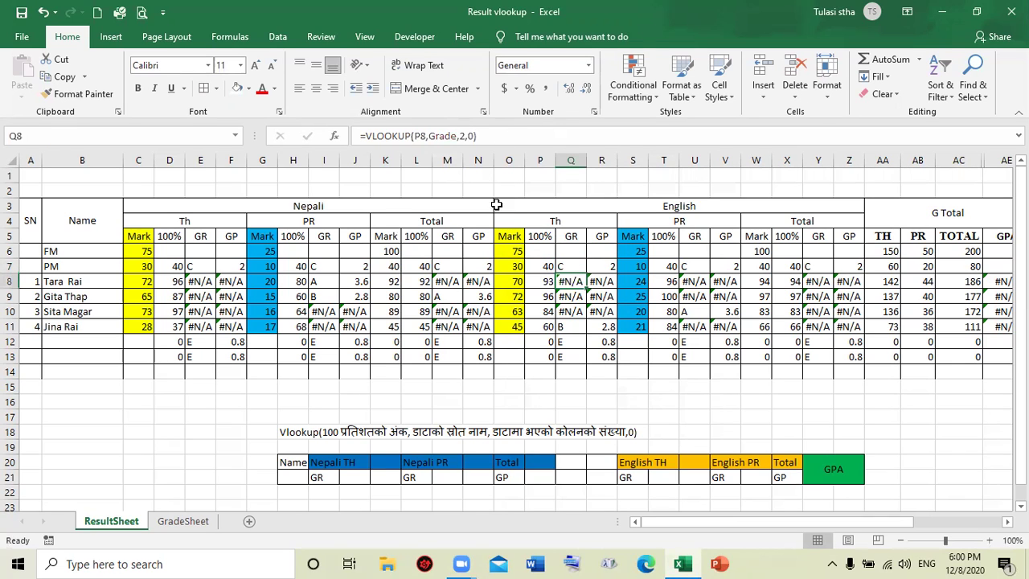
click(600, 267)
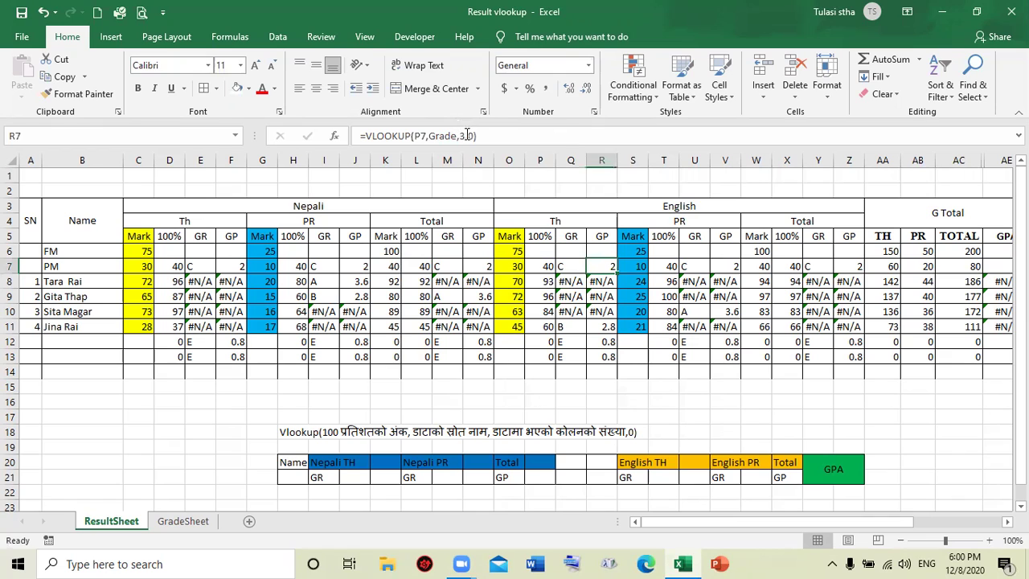
click(467, 135)
key(Right)
text(0)
key(Return)
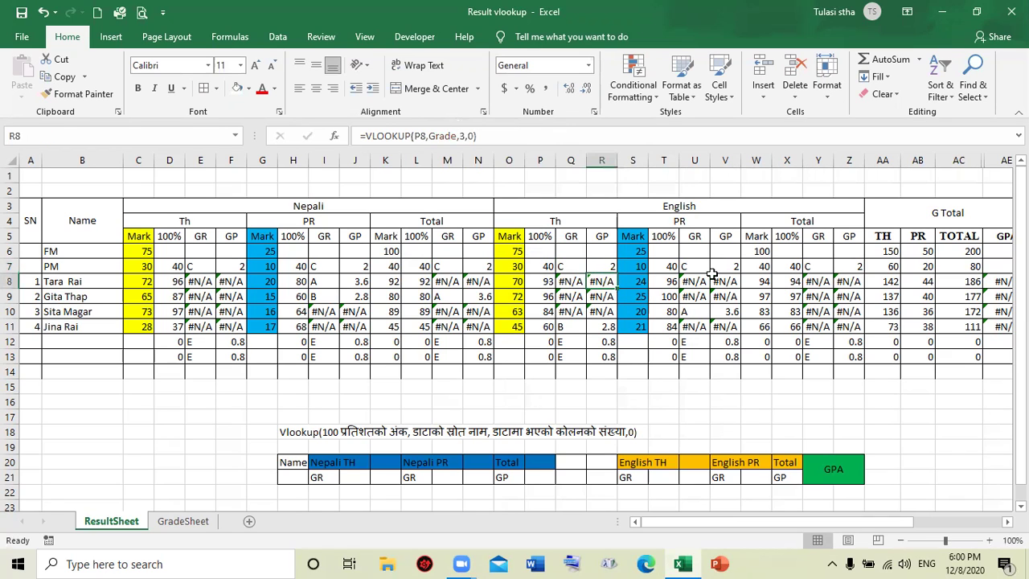
Set exact match 0 in the English practical lookups U7 and V7
click(694, 266)
click(467, 135)
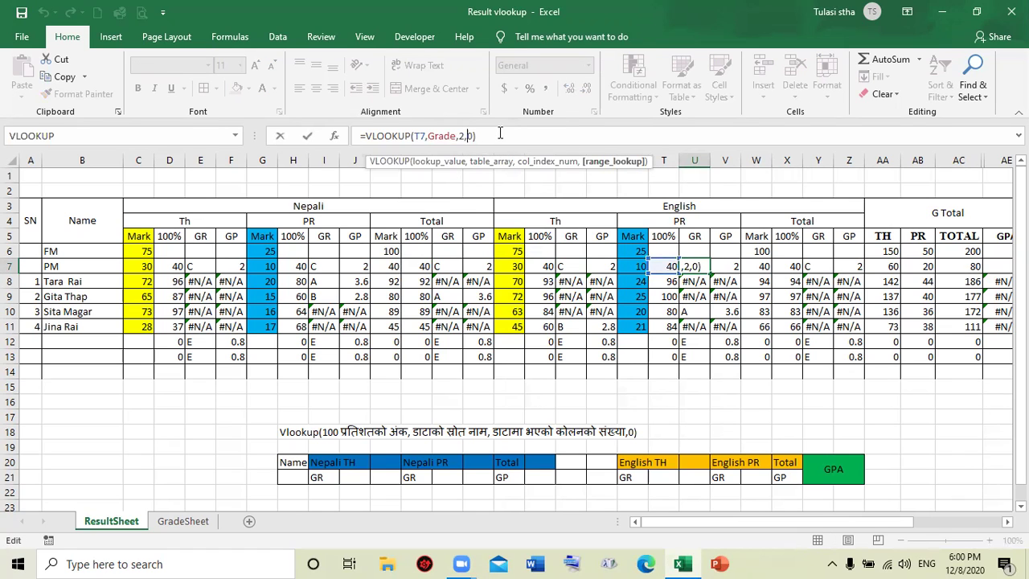
text(0)
key(Return)
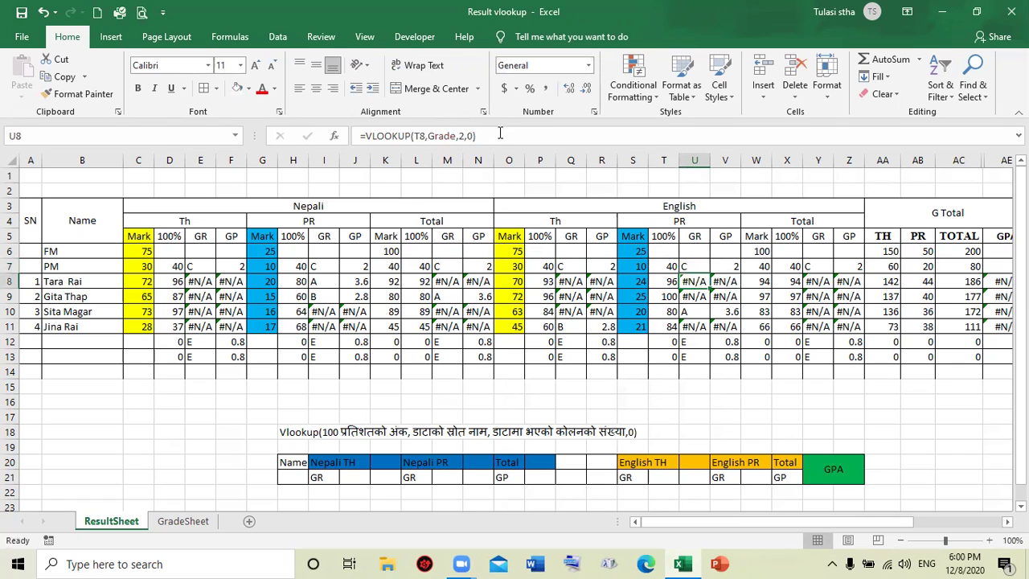
click(722, 264)
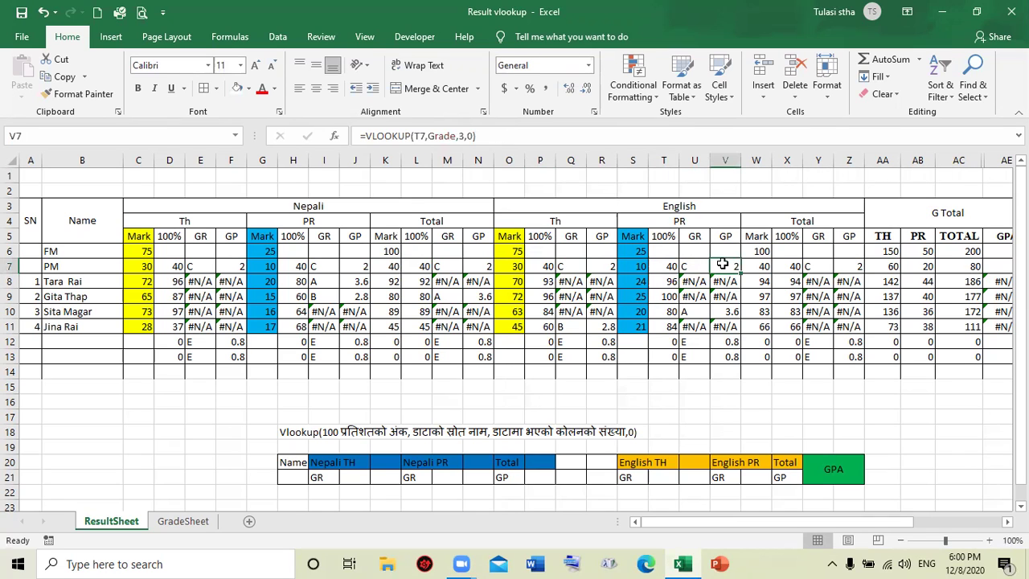
click(465, 137)
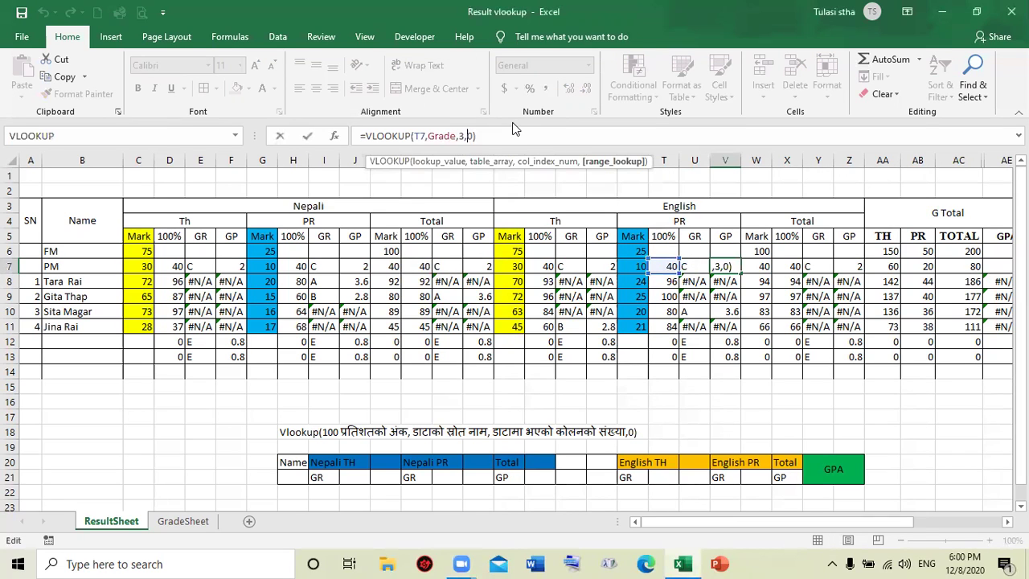
key(Return)
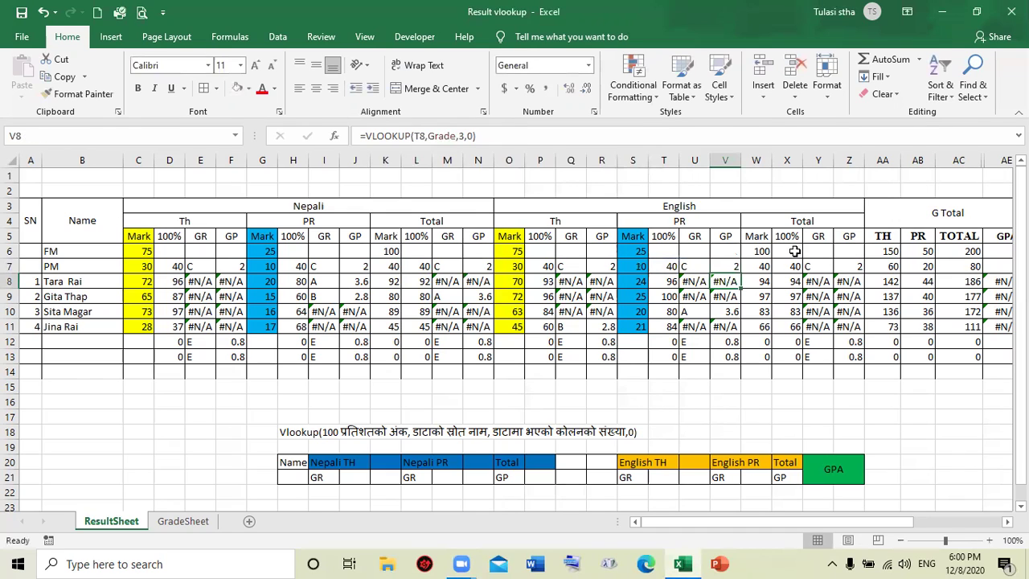
Fix the match-type argument in the English Total lookups Y7 and Z7
click(818, 266)
click(473, 135)
key(BackSpace)
text(1)
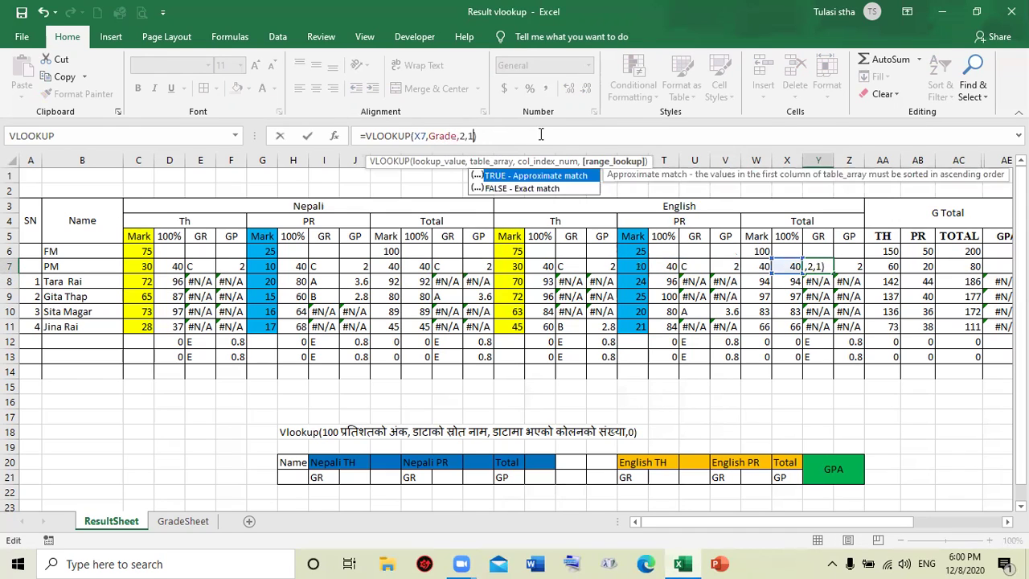
key(Return)
click(859, 267)
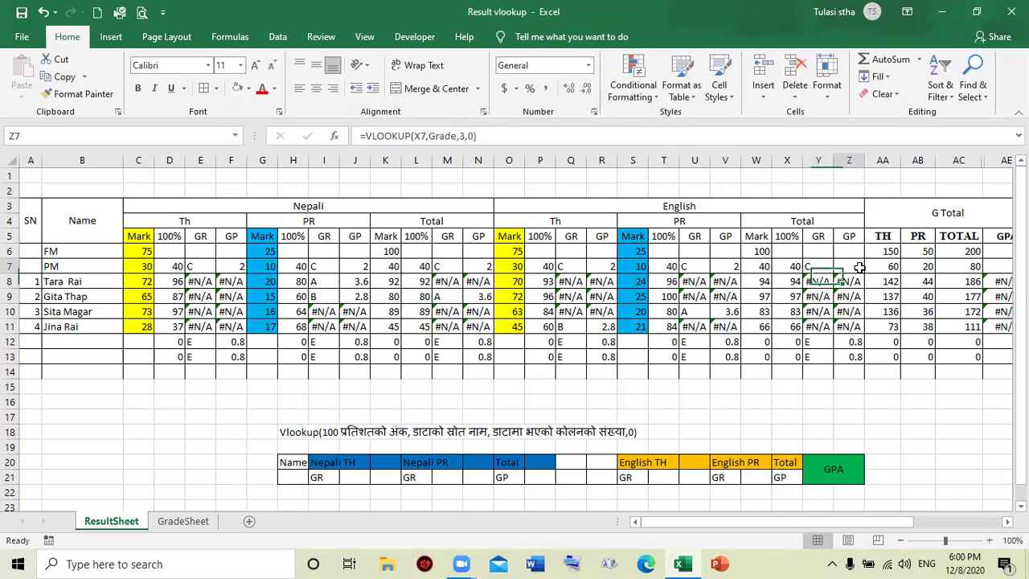
click(463, 136)
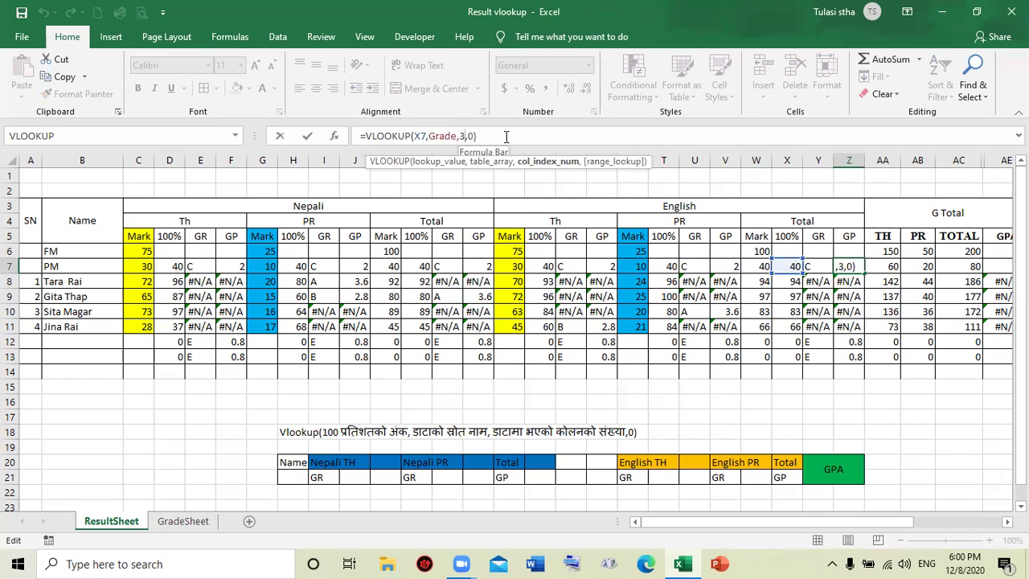
key(BackSpace)
key(BackSpace)
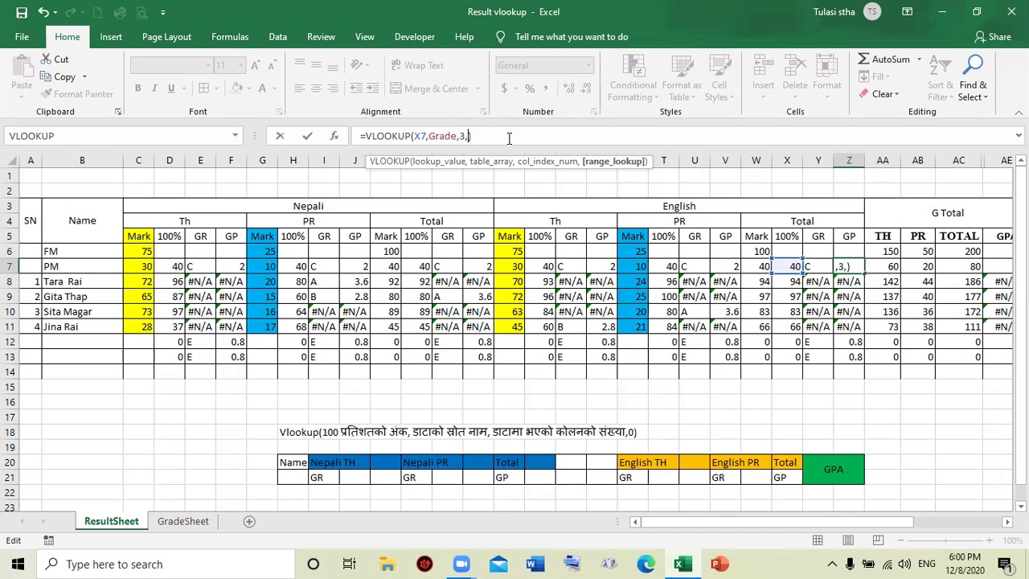
text(10))
key(Return)
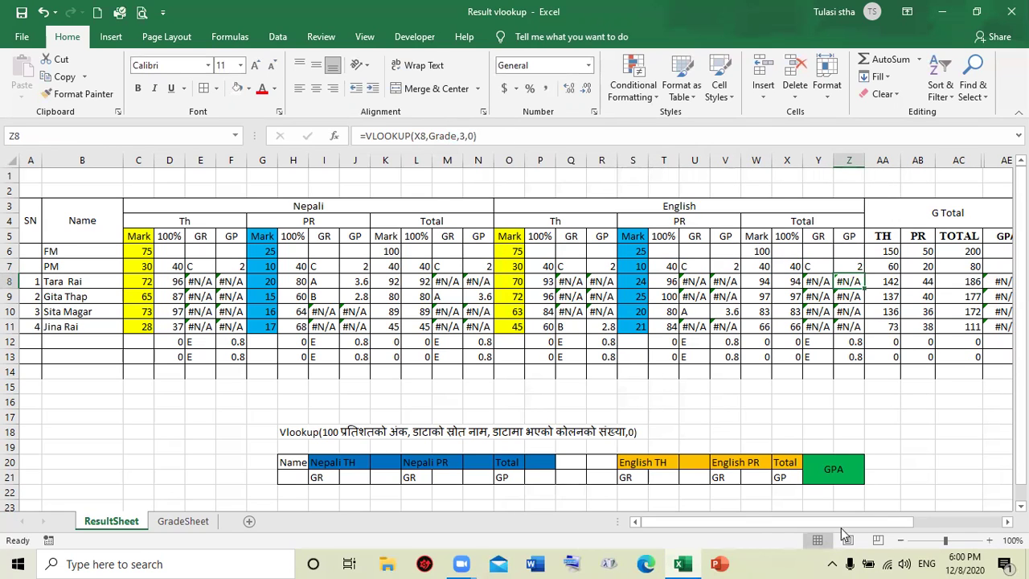
Fill the Nepali Th, PR and Total grade/grade-point pairs down to row 13
drag(836, 522, 906, 521)
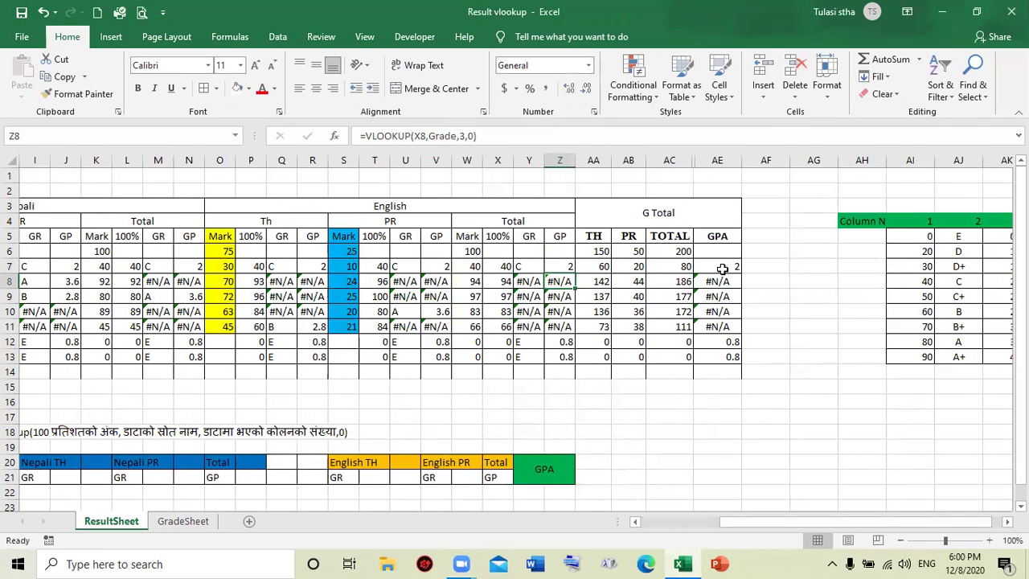
click(722, 268)
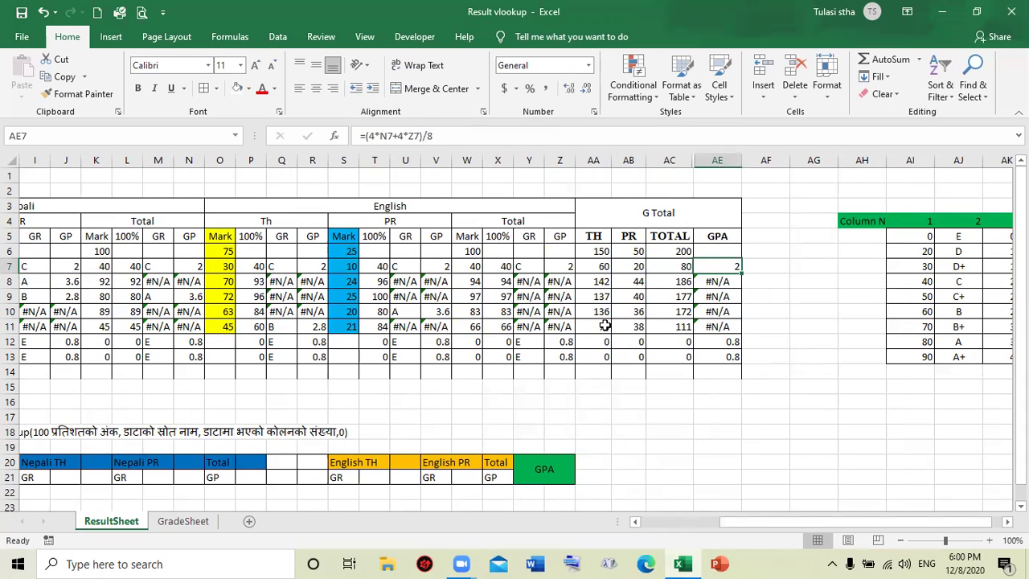
drag(778, 526, 687, 527)
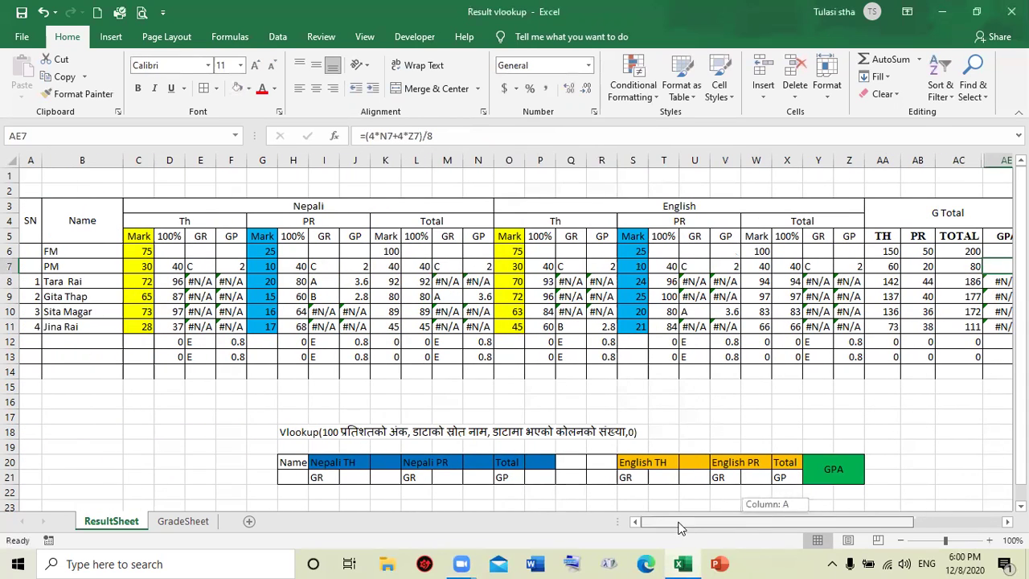
click(199, 268)
drag(217, 268, 237, 268)
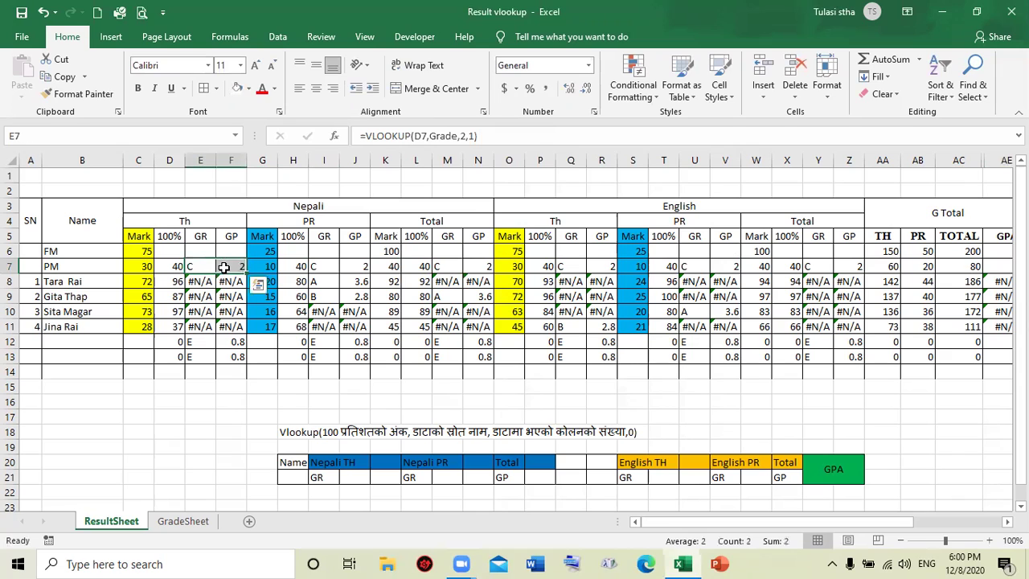
double_click(246, 274)
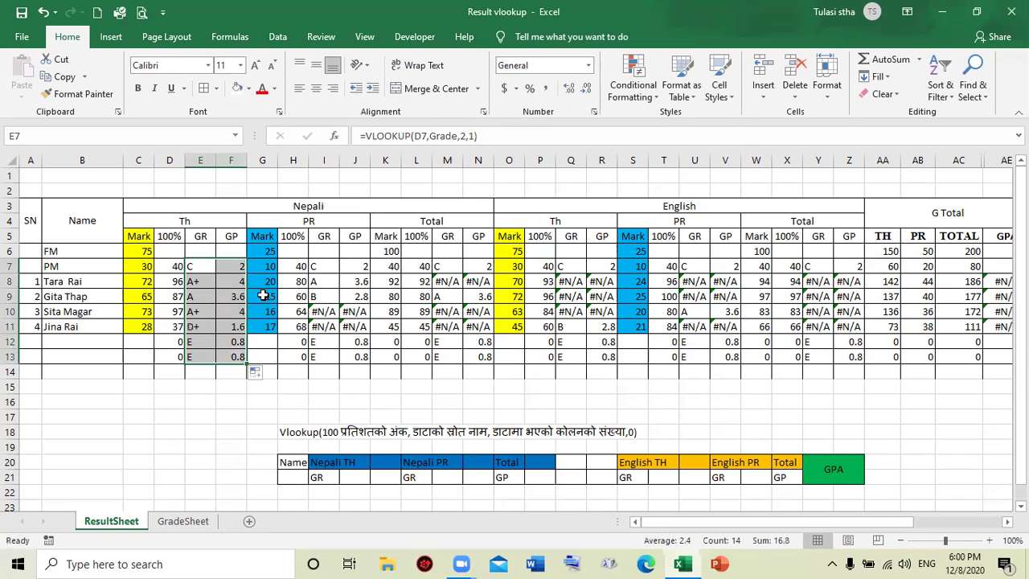
drag(330, 265, 360, 266)
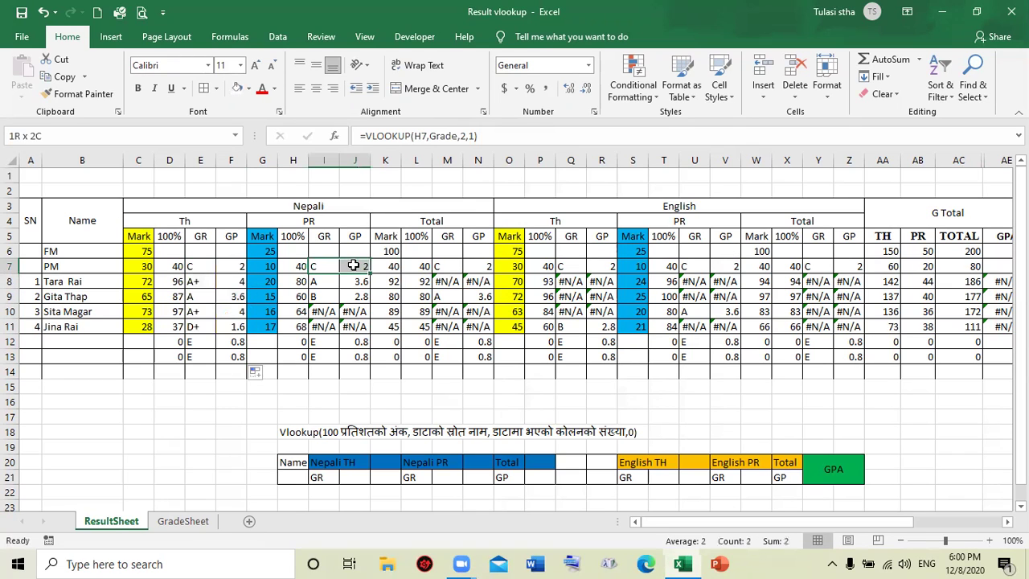
double_click(371, 273)
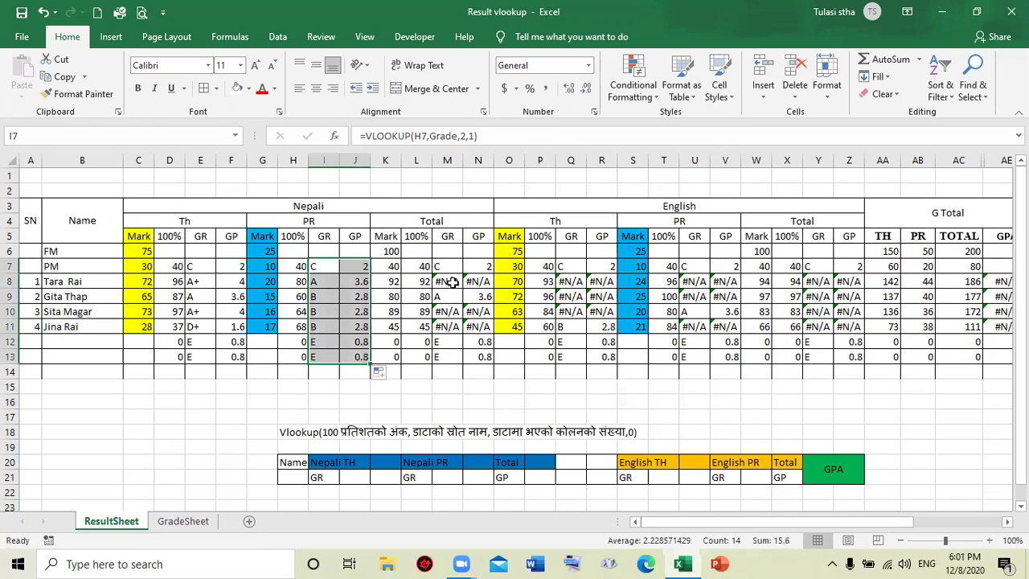
drag(441, 266, 480, 266)
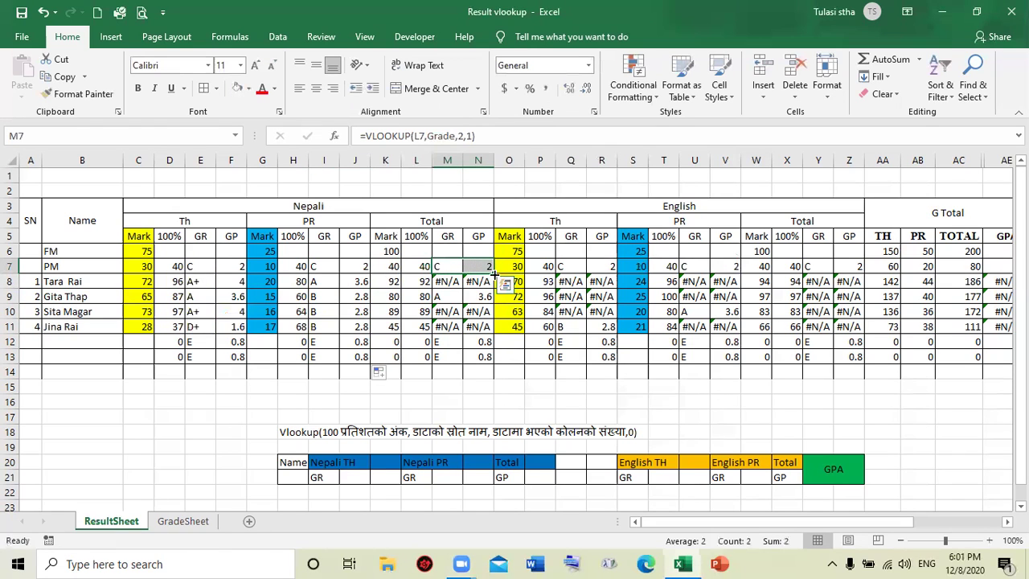
double_click(493, 274)
Fill the English Th, PR and Total grade/grade-point pairs down to row 13
drag(565, 266, 610, 266)
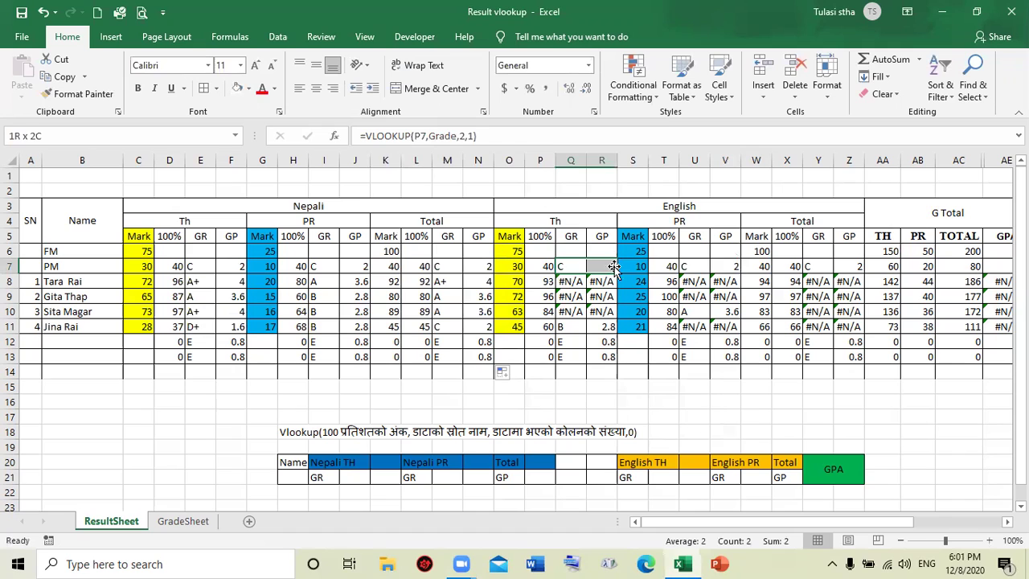
double_click(617, 274)
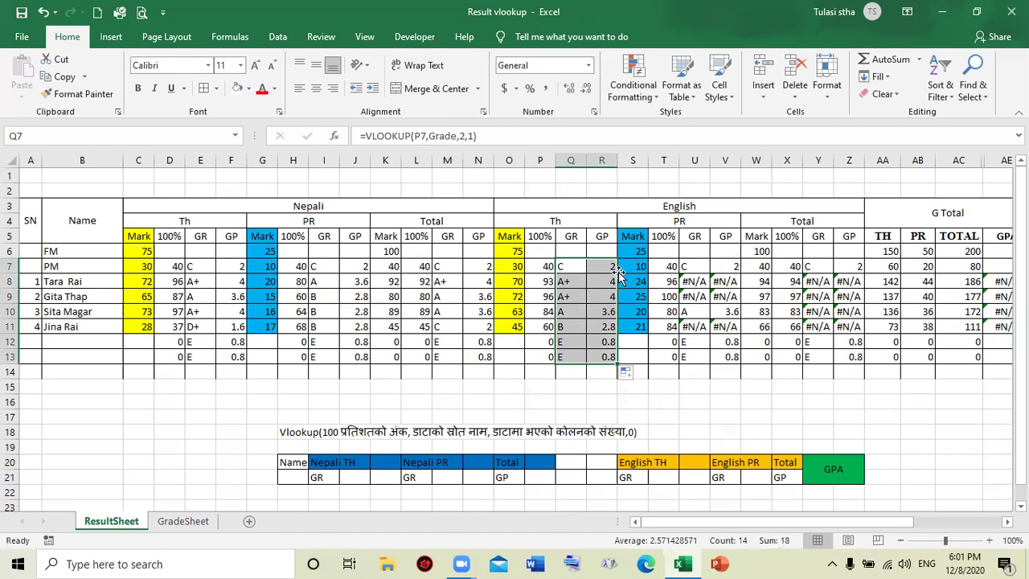
click(702, 266)
drag(708, 266, 733, 266)
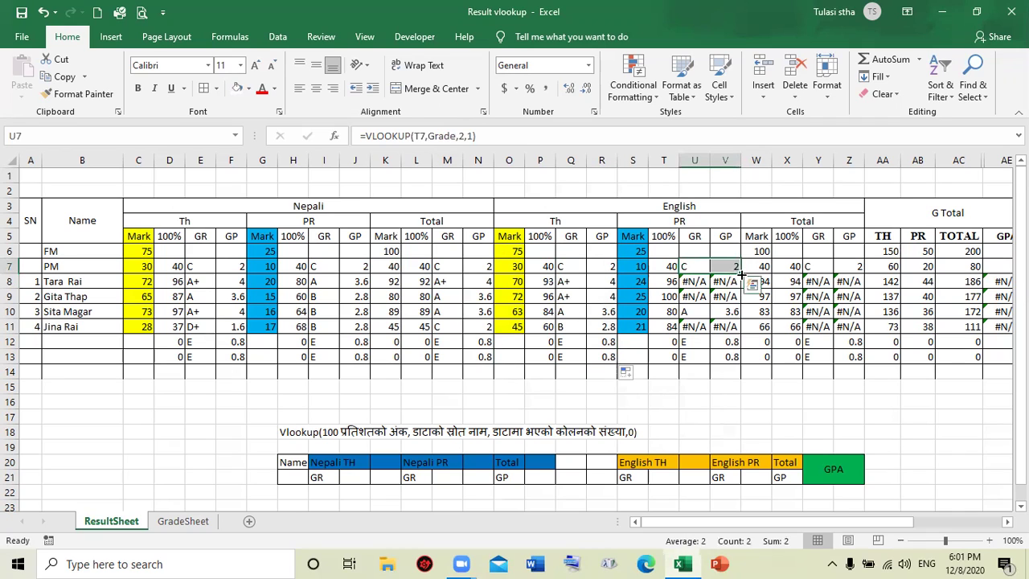
double_click(740, 275)
mouse_move(813, 266)
mouse_down()
mouse_move(871, 266)
mouse_move(853, 266)
mouse_up()
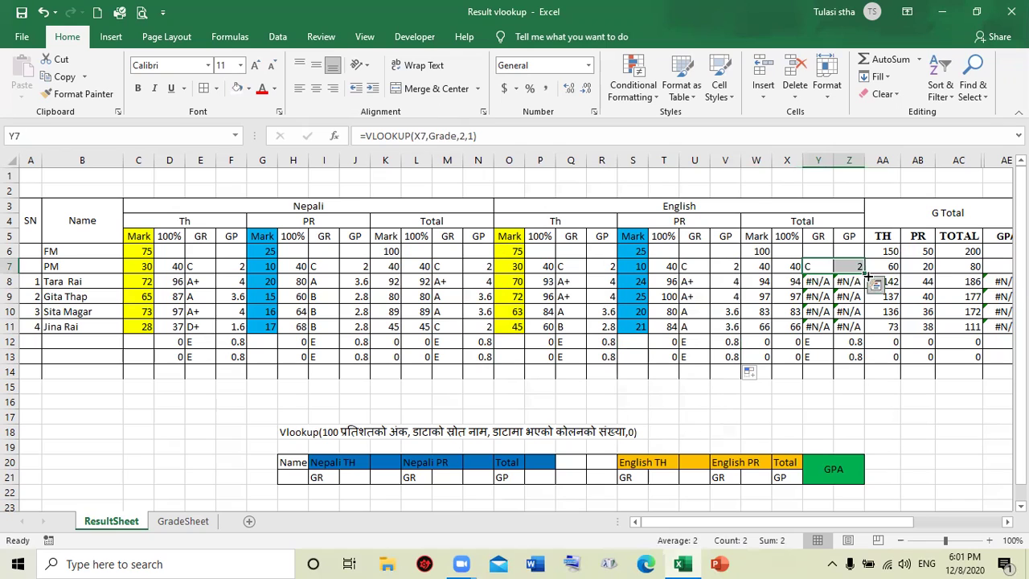
double_click(865, 274)
click(640, 415)
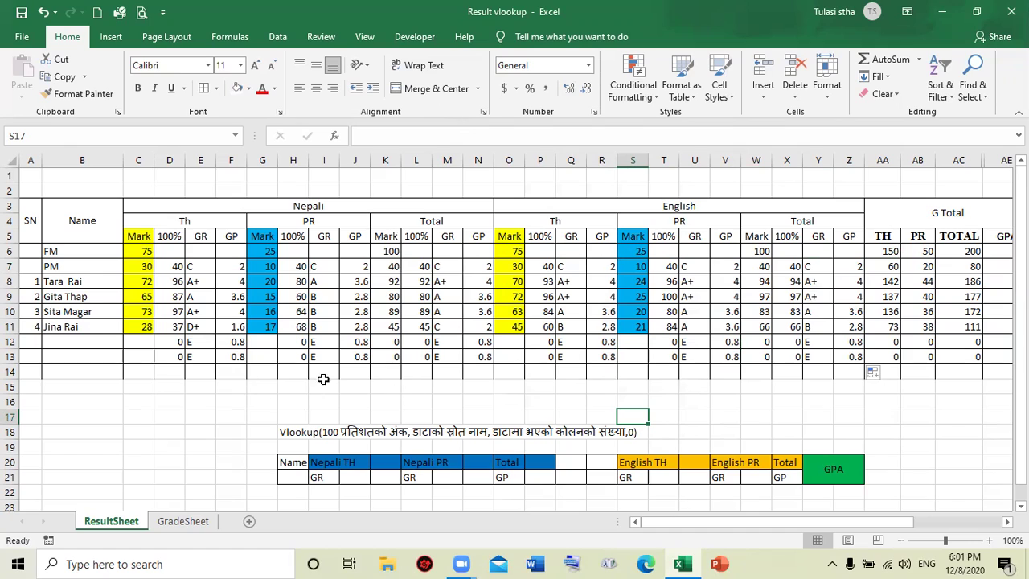
scroll(323, 380, down, 1)
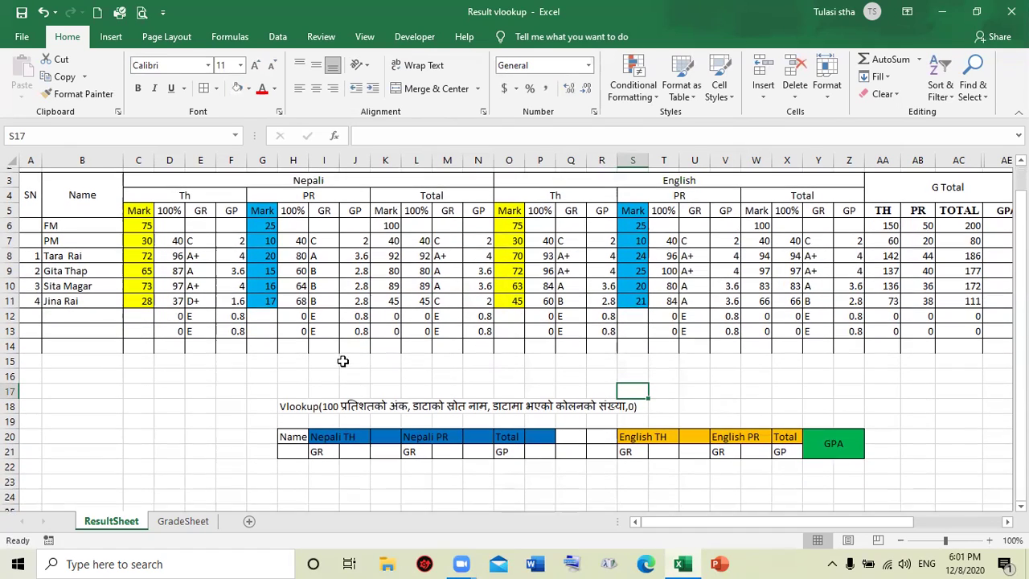
scroll(342, 361, up, 1)
click(183, 521)
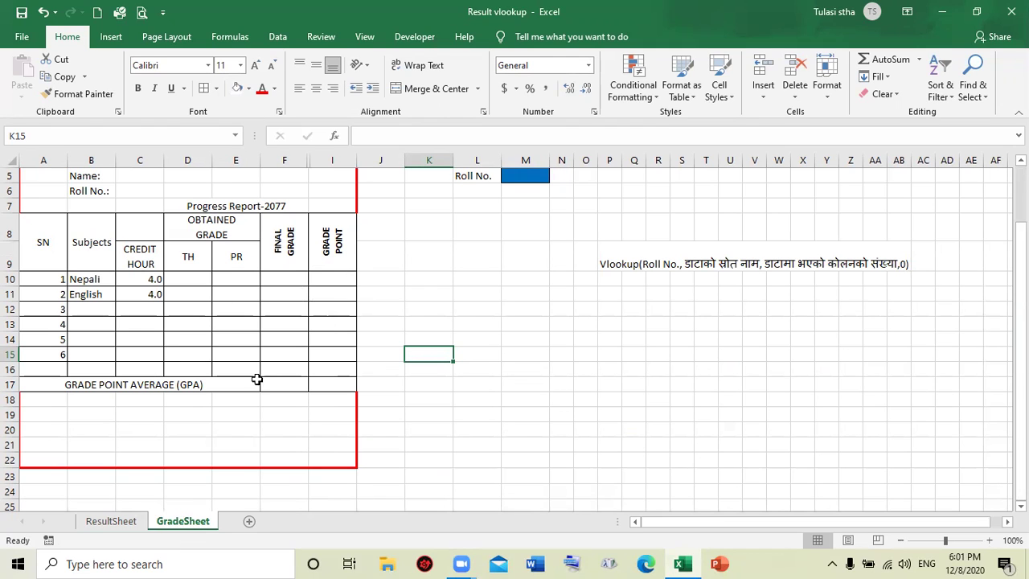
click(122, 522)
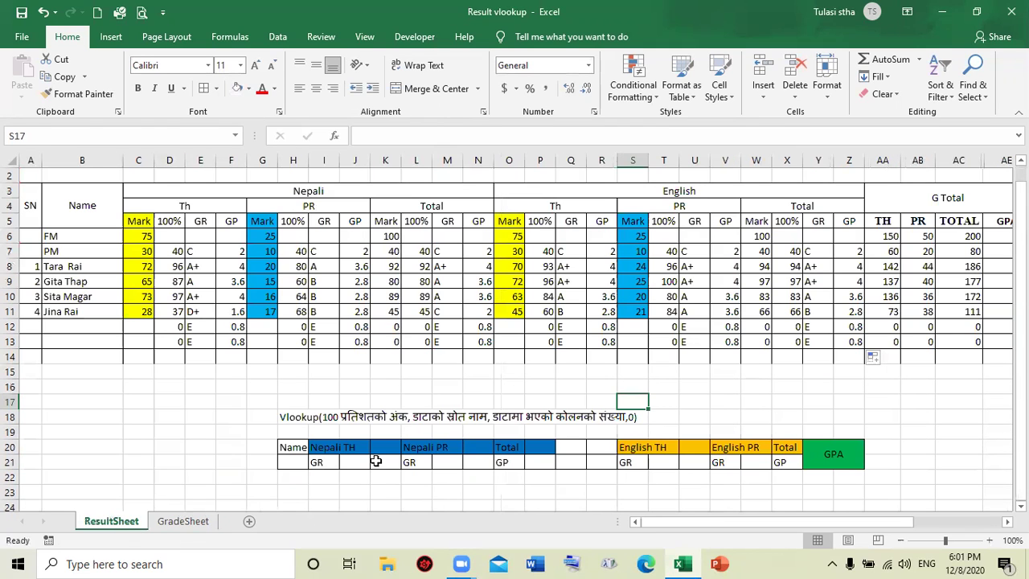
click(324, 477)
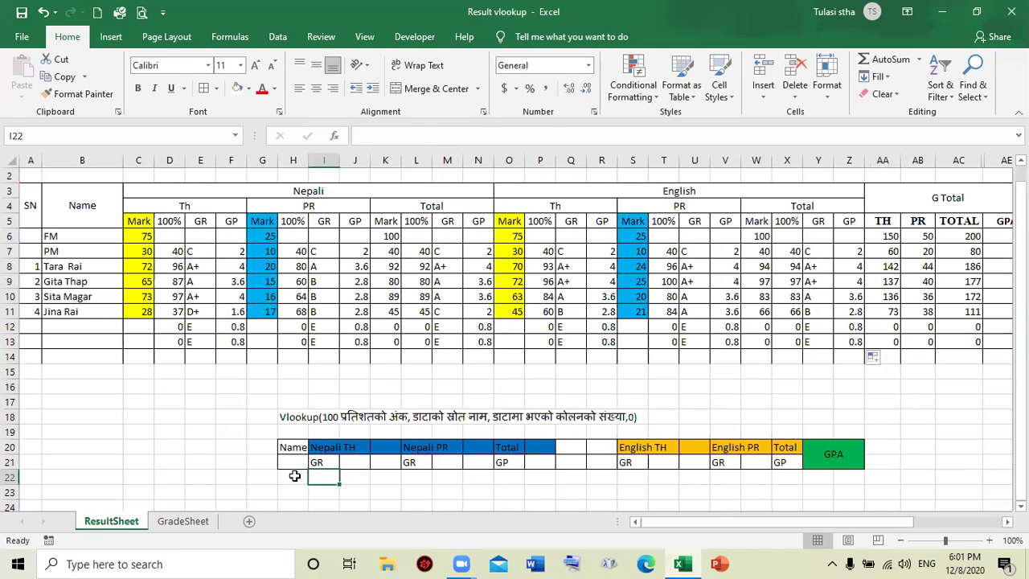
click(295, 476)
Enter 1 in A2 and 2 in B2, then fill the sequence across row 2 to 31
click(32, 174)
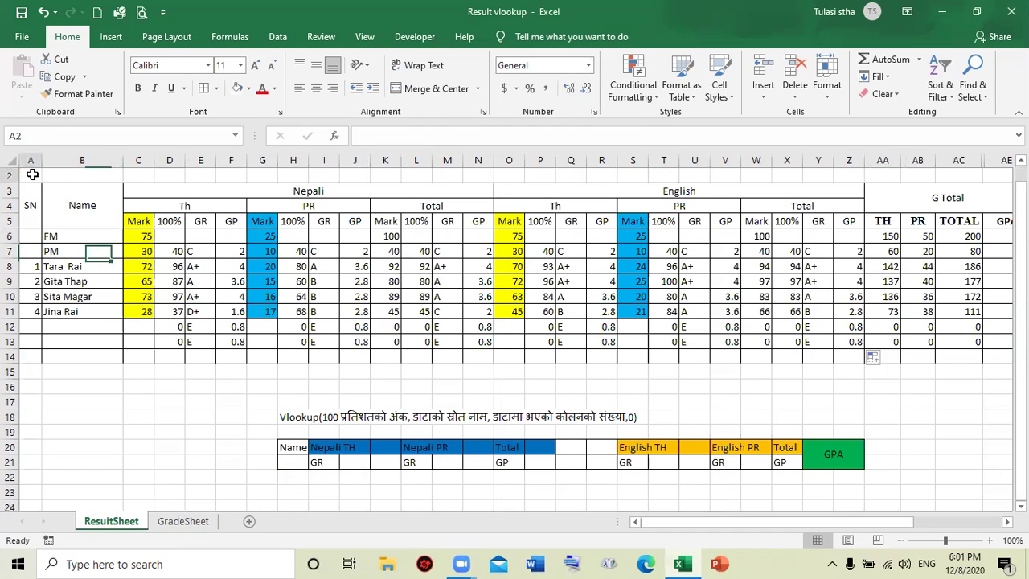
text(1)
click(74, 178)
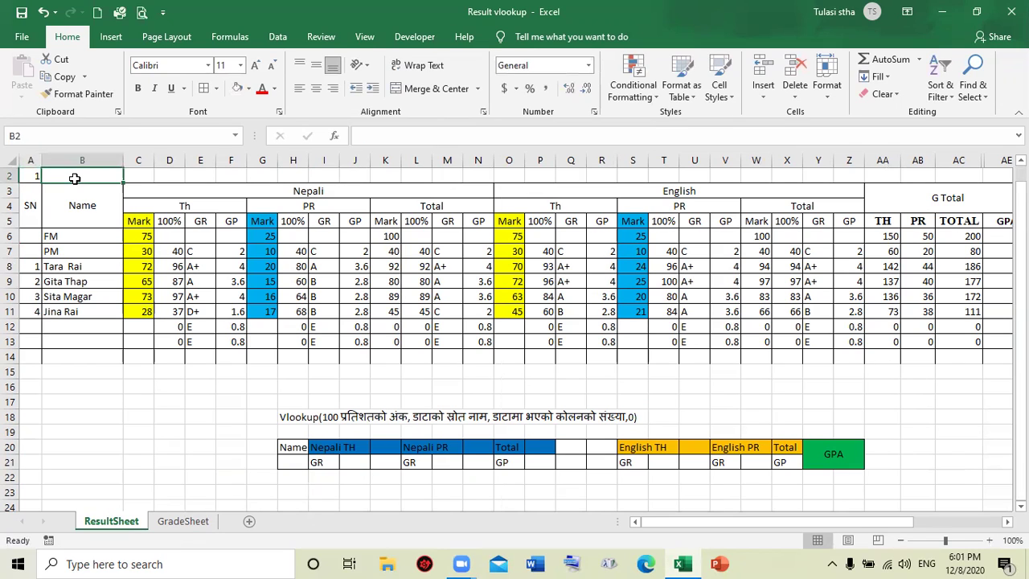
text(2)
click(75, 178)
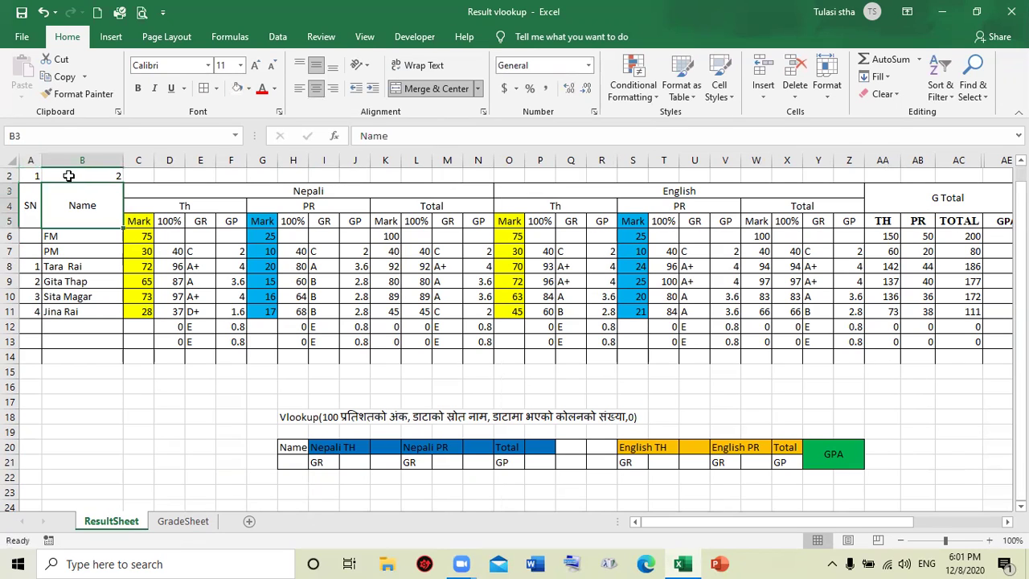
drag(36, 177, 925, 181)
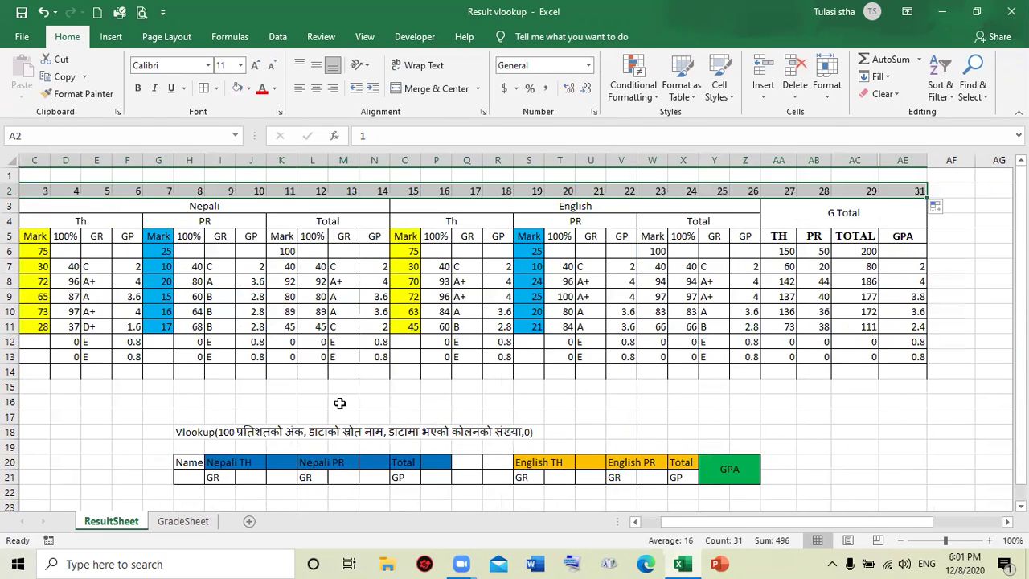
drag(708, 526, 687, 526)
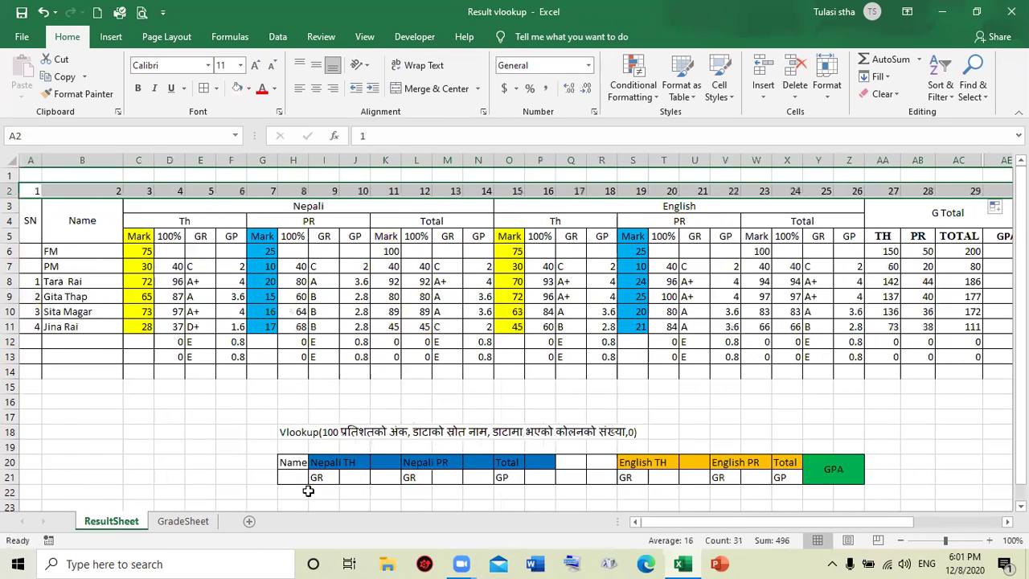
click(292, 473)
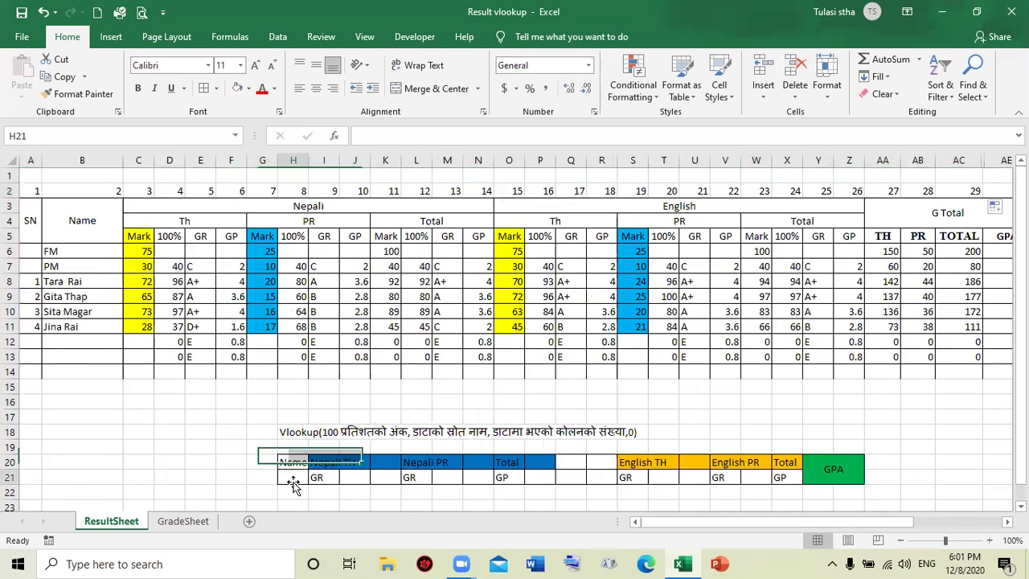
Enter column number 2 under the Name heading
click(73, 190)
double_click(299, 477)
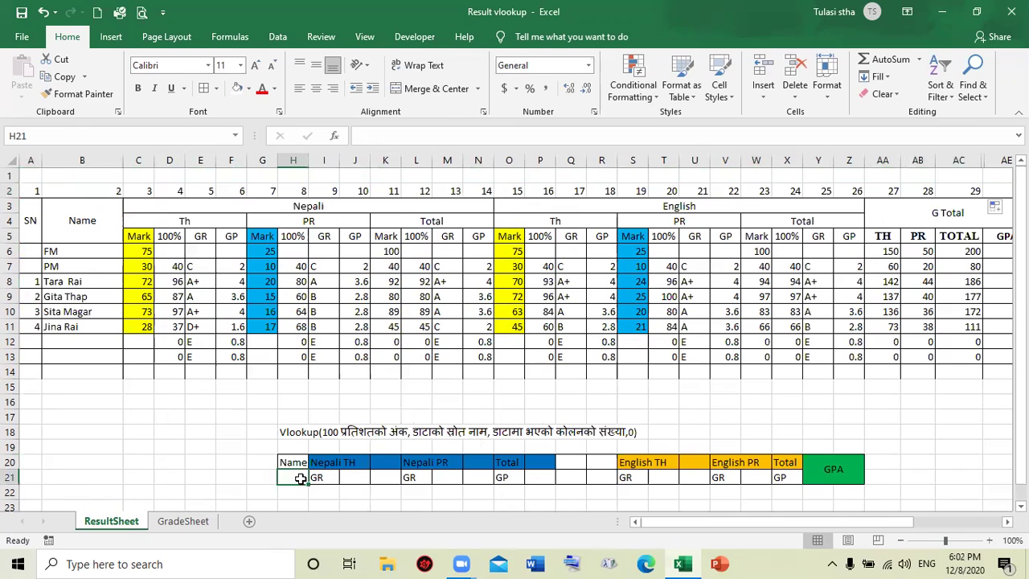
text(2)
key(Return)
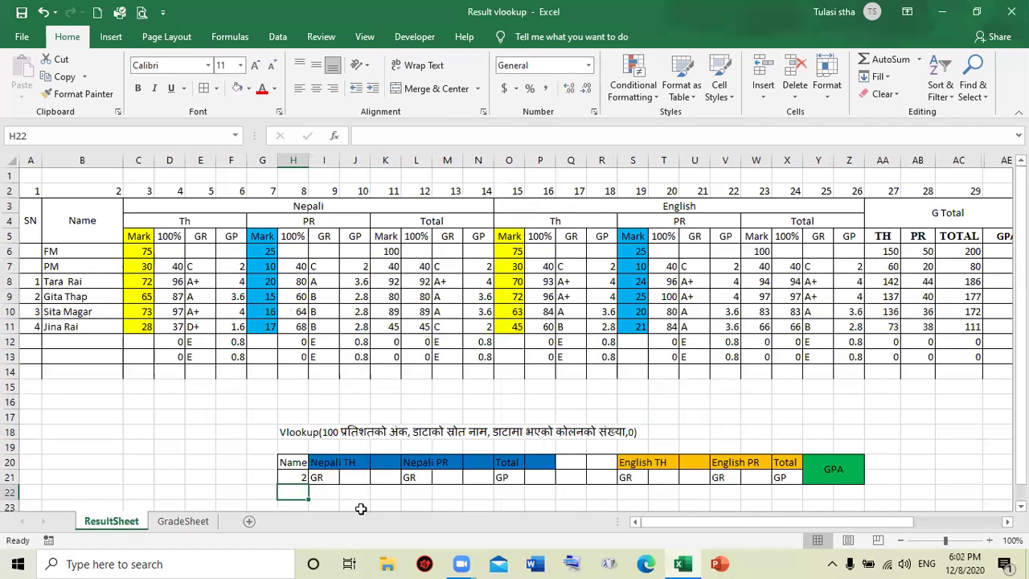
text(2)
key(Return)
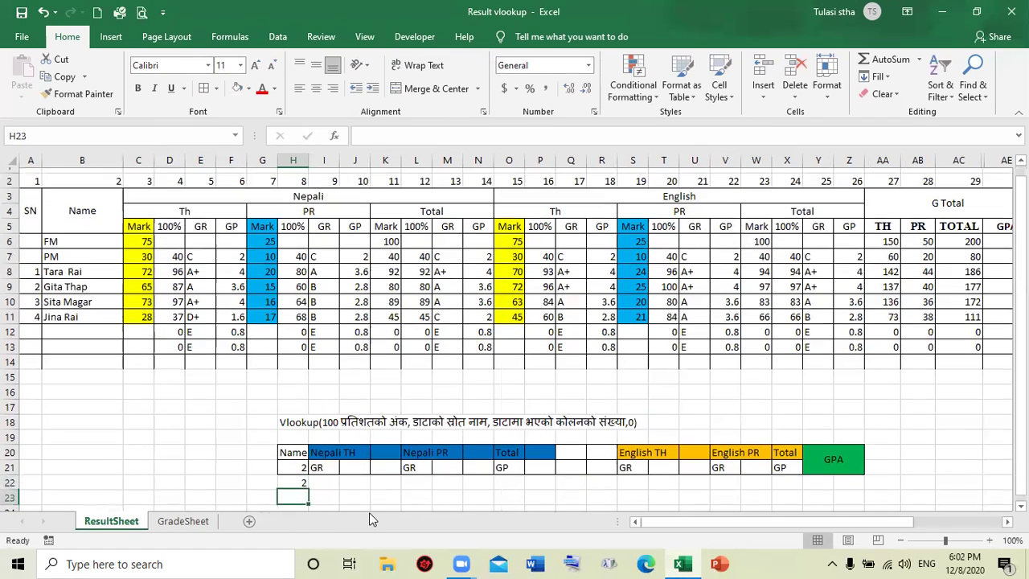
click(291, 465)
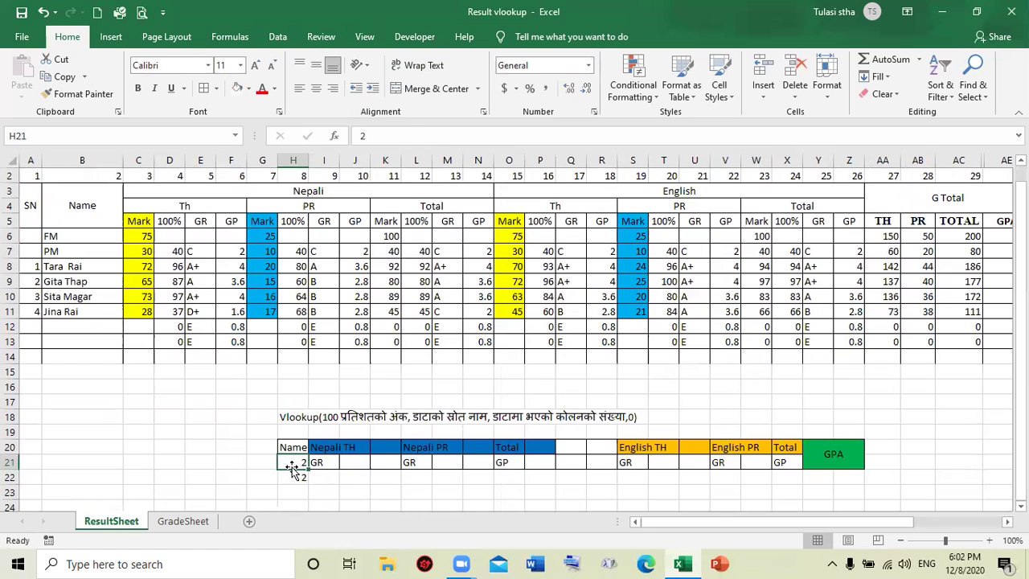
Enter 5 in I22 and 9 in L22, then check GradeSheet and return to ResultSheet
click(318, 480)
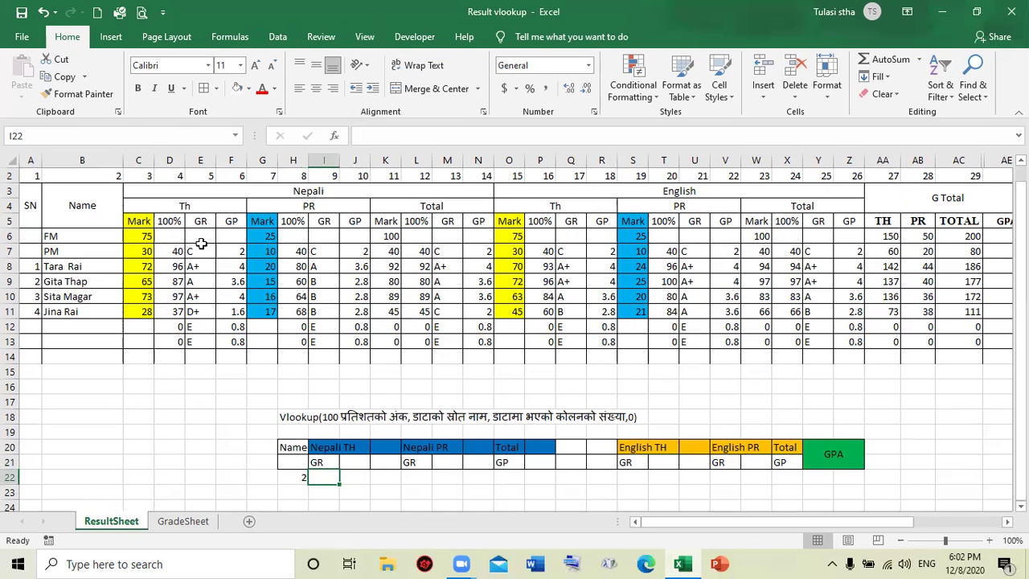
text(5)
key(Return)
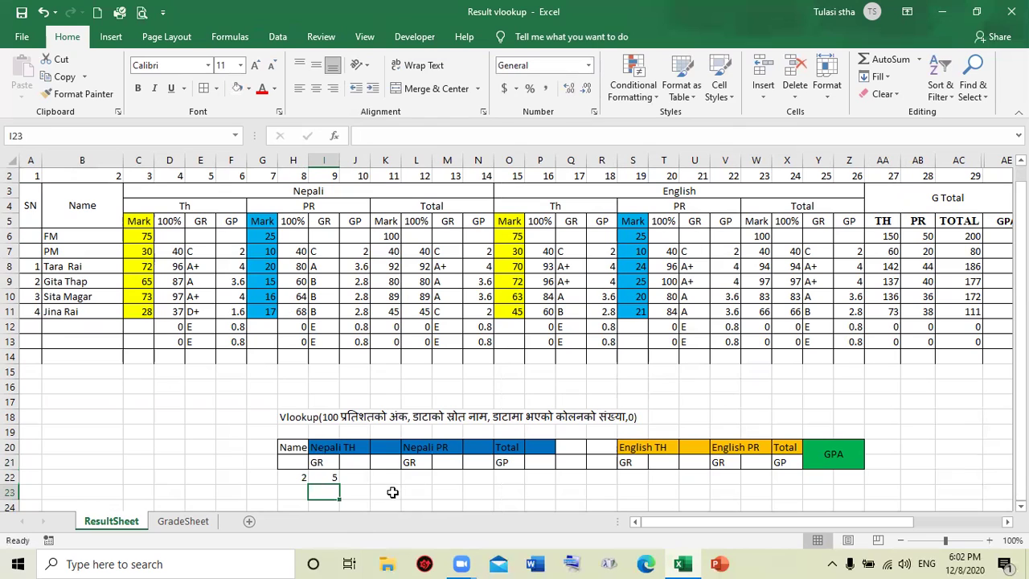
click(417, 477)
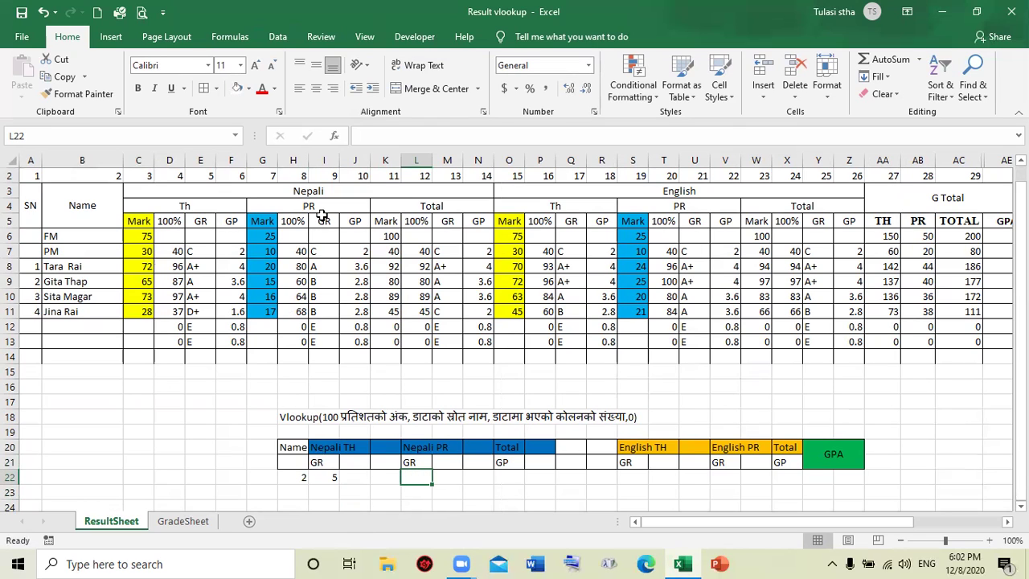
text(9)
key(Return)
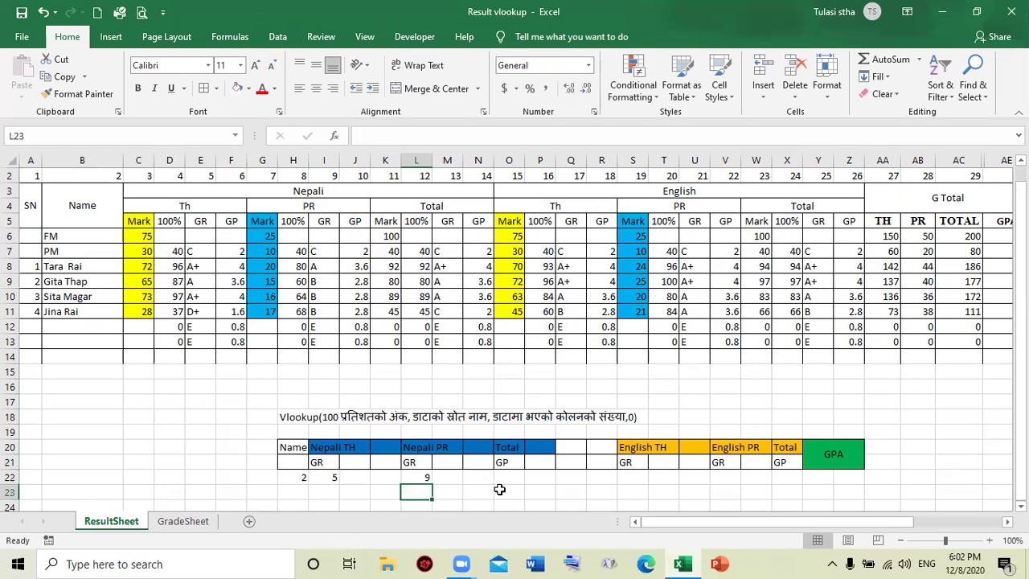
click(507, 480)
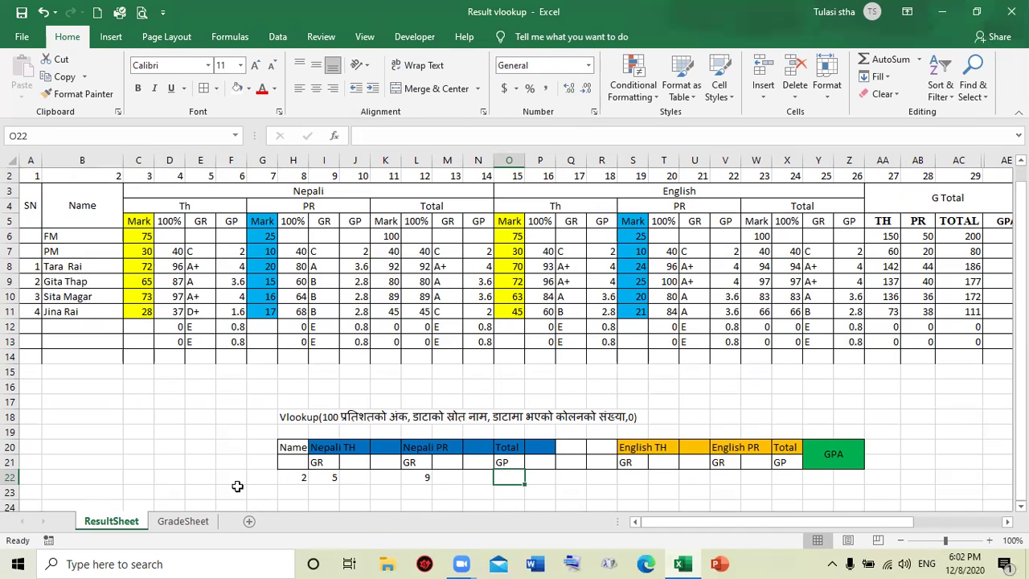
click(193, 523)
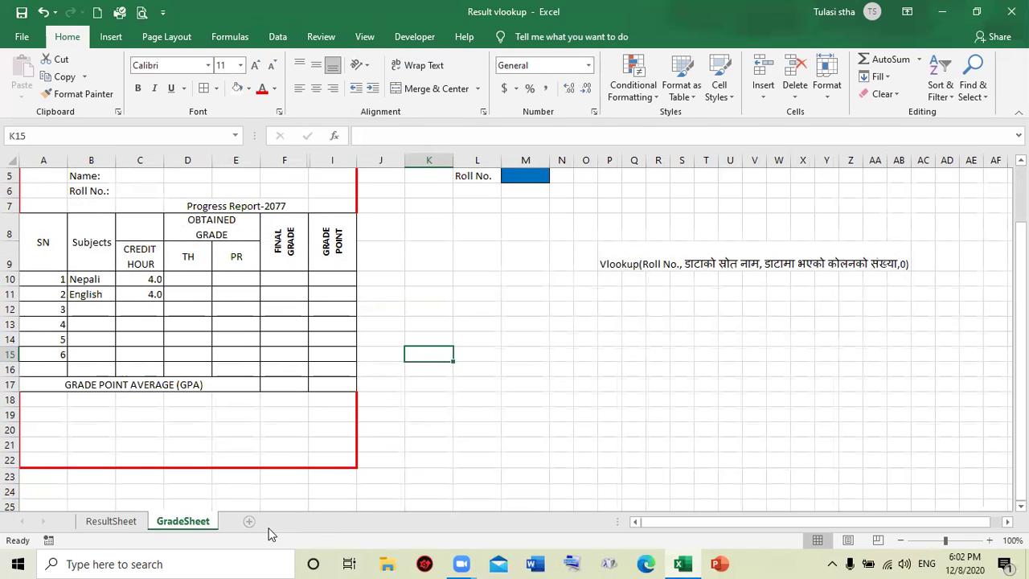
click(131, 521)
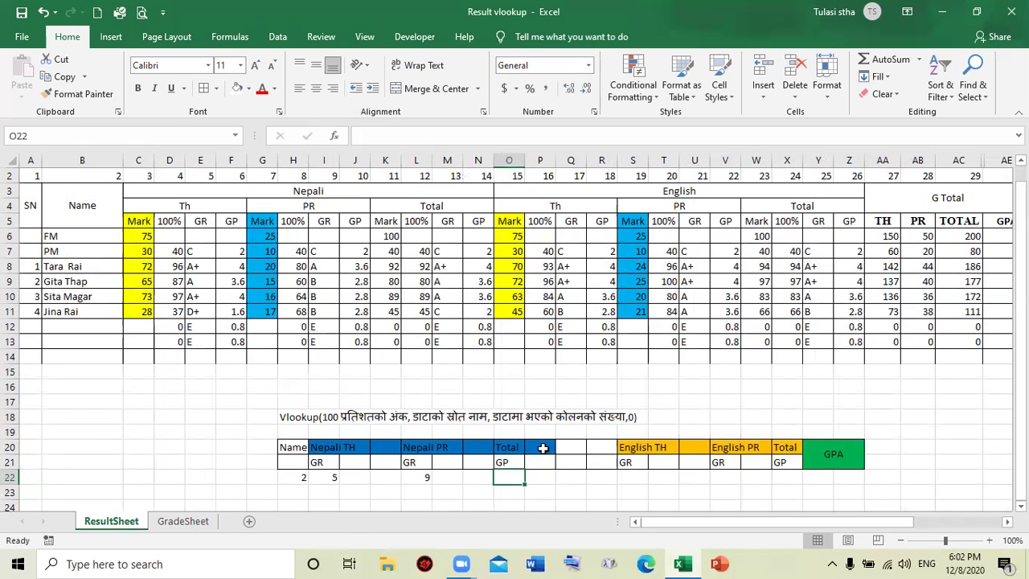
Add GR/GP labels under Total and enter column numbers 13 and 14
click(509, 462)
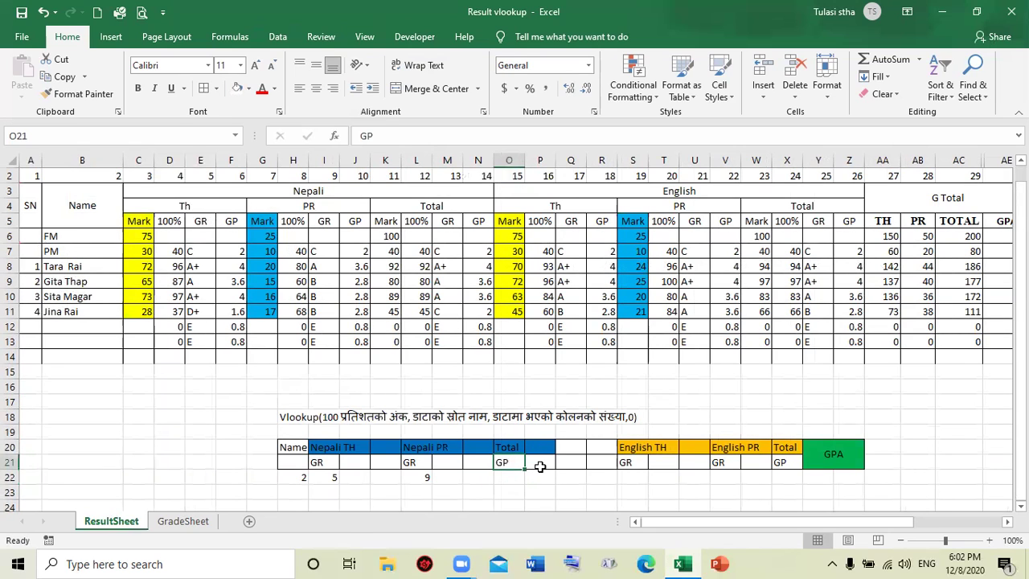
text(G)
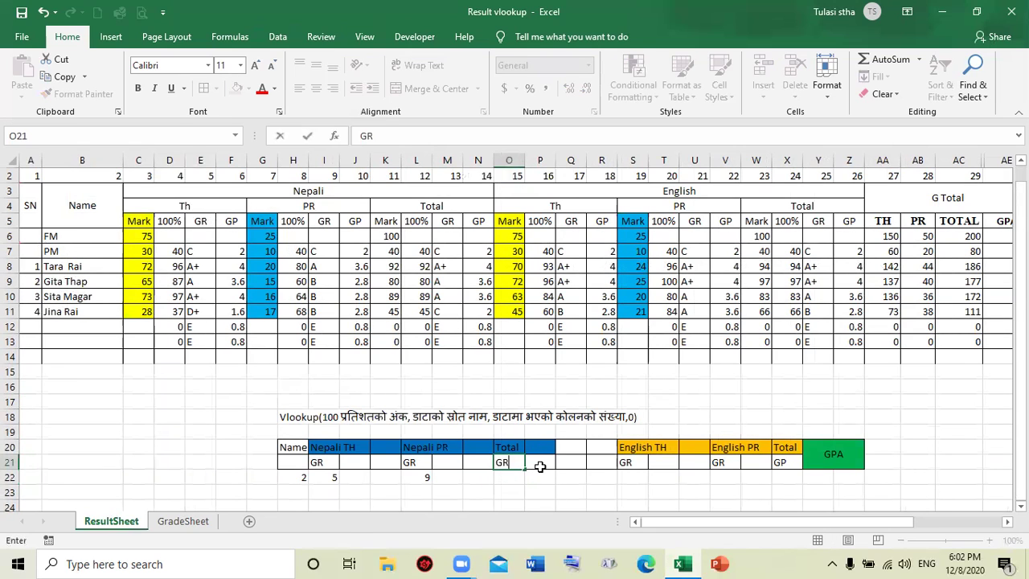
click(540, 466)
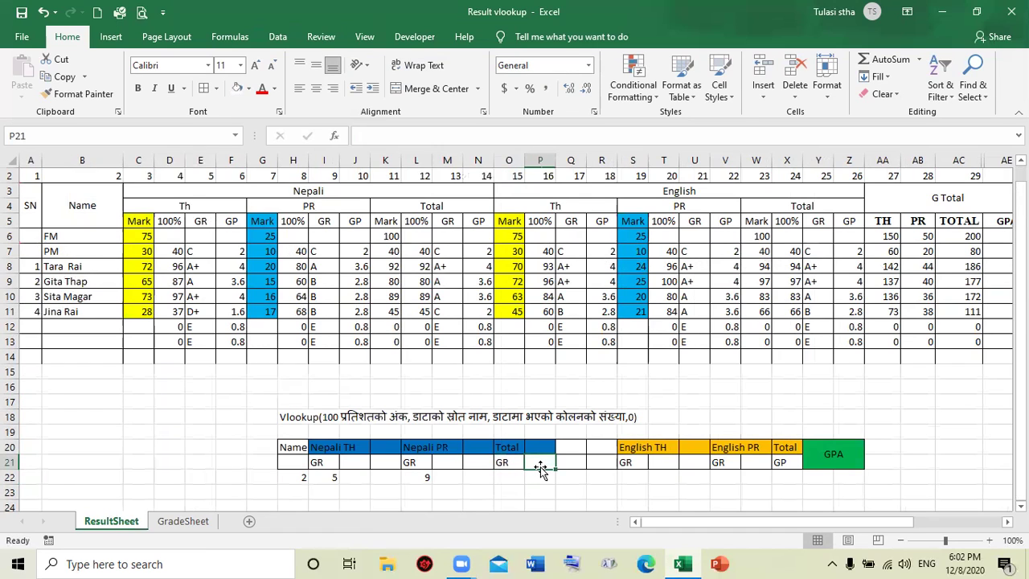
text(GP)
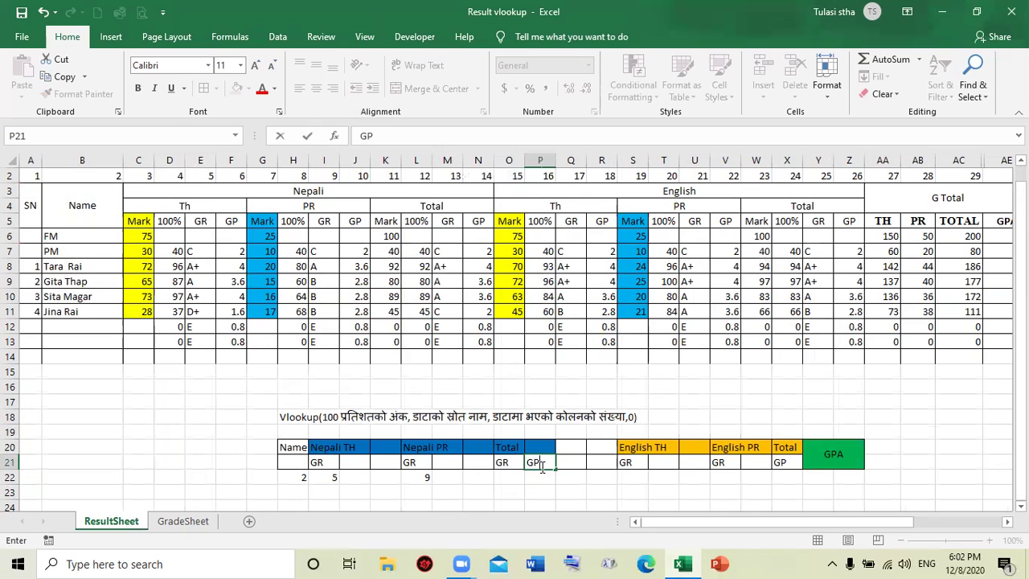
key(Return)
click(505, 476)
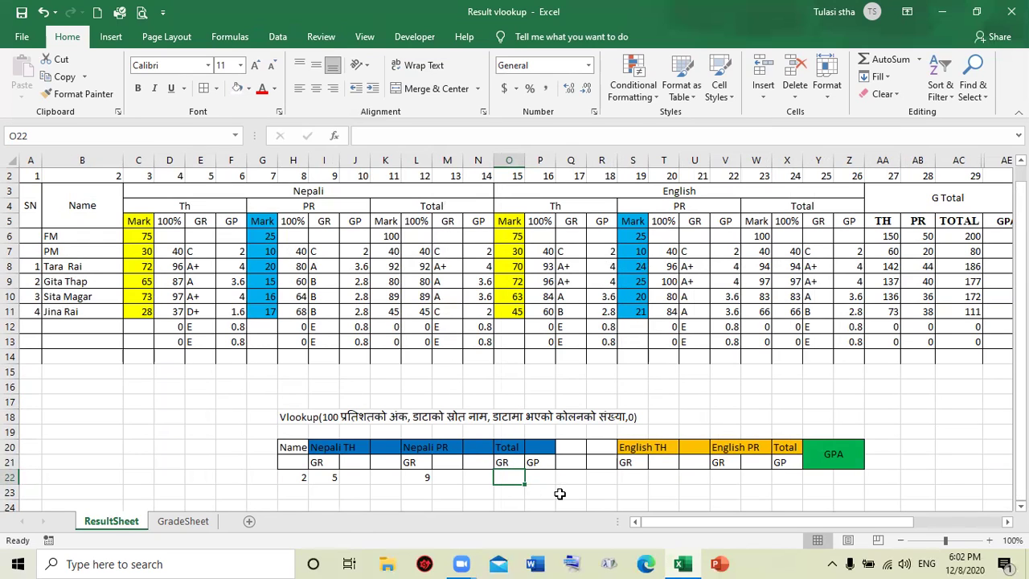
text(13)
key(Tab)
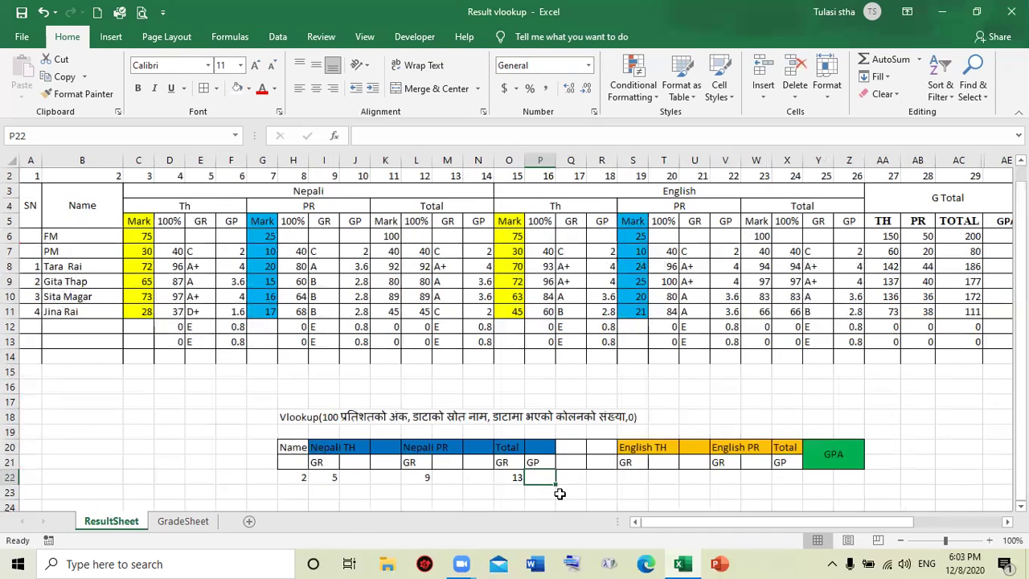
text(14)
key(Tab)
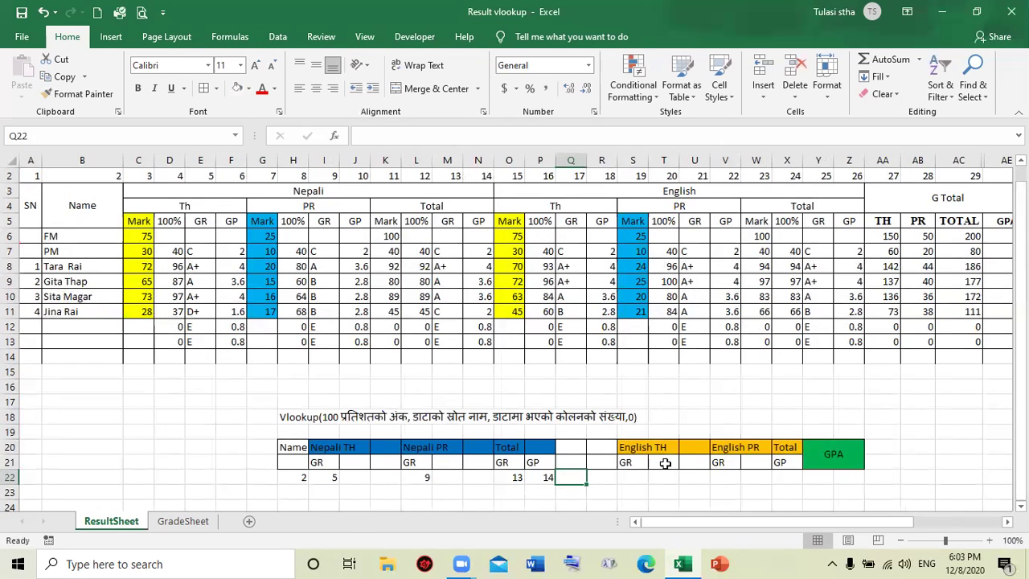
Enter column numbers 17 and 21 under English TH and PR
click(631, 479)
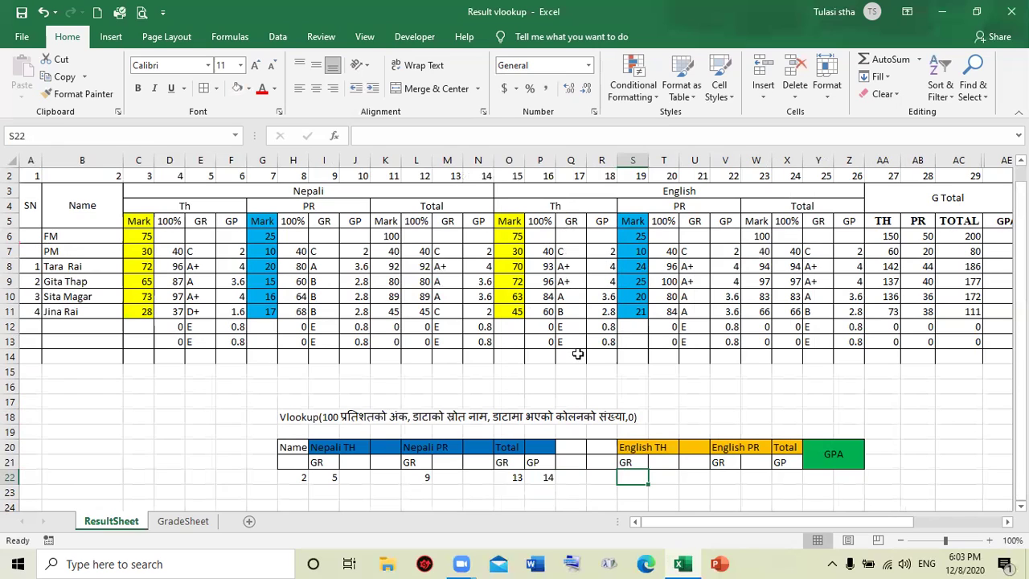
text(17)
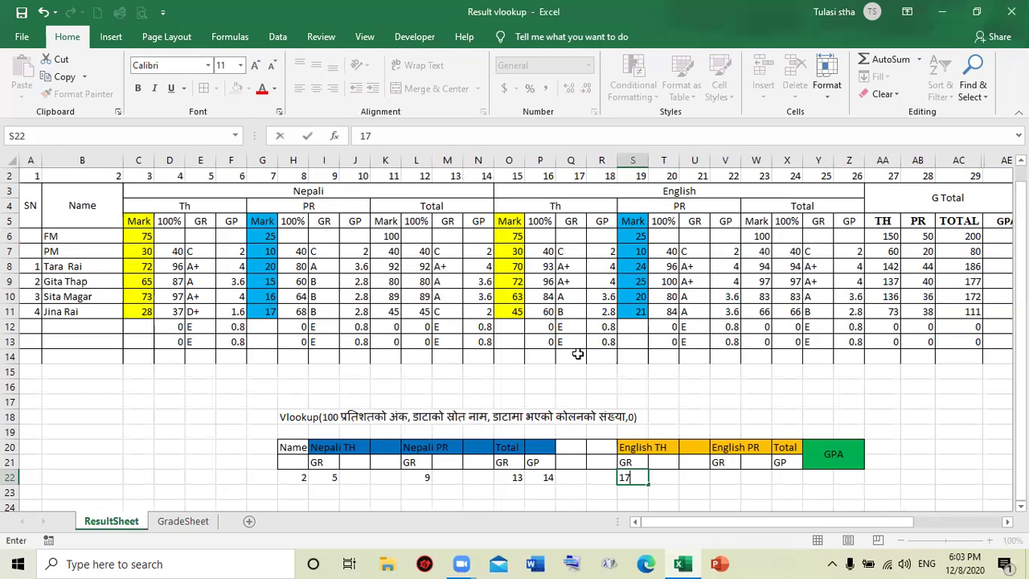
key(Right)
key(Right)
key(Right)
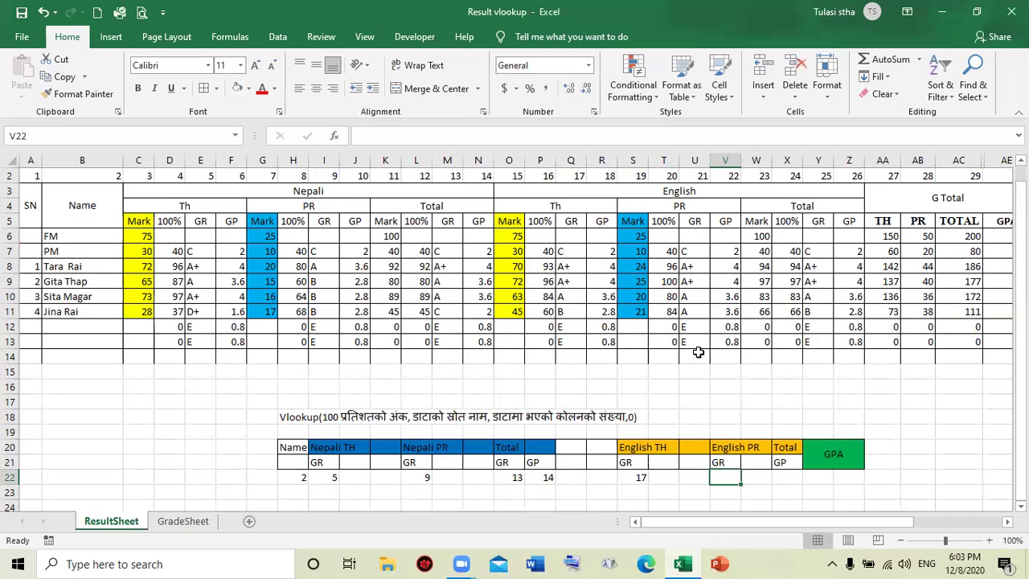
text(21)
key(Right)
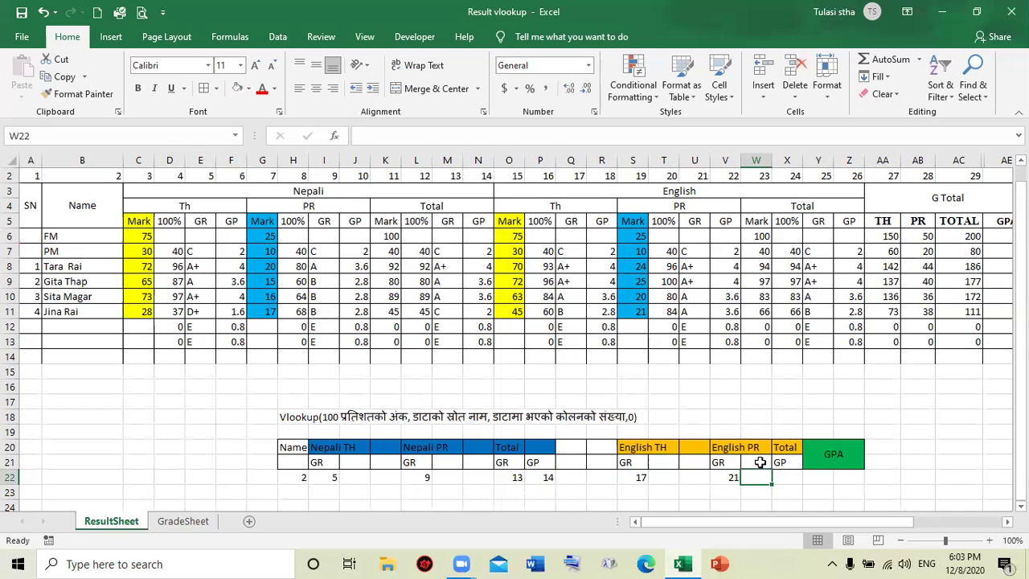
Add a GR label under English PR and enter 25, 26 and 31 for GPA
click(783, 479)
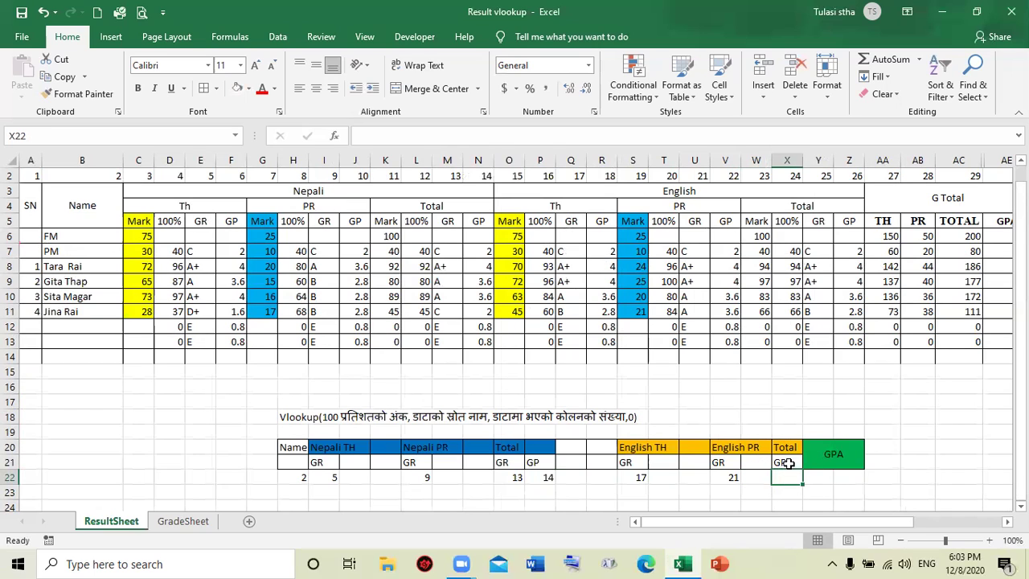
click(760, 464)
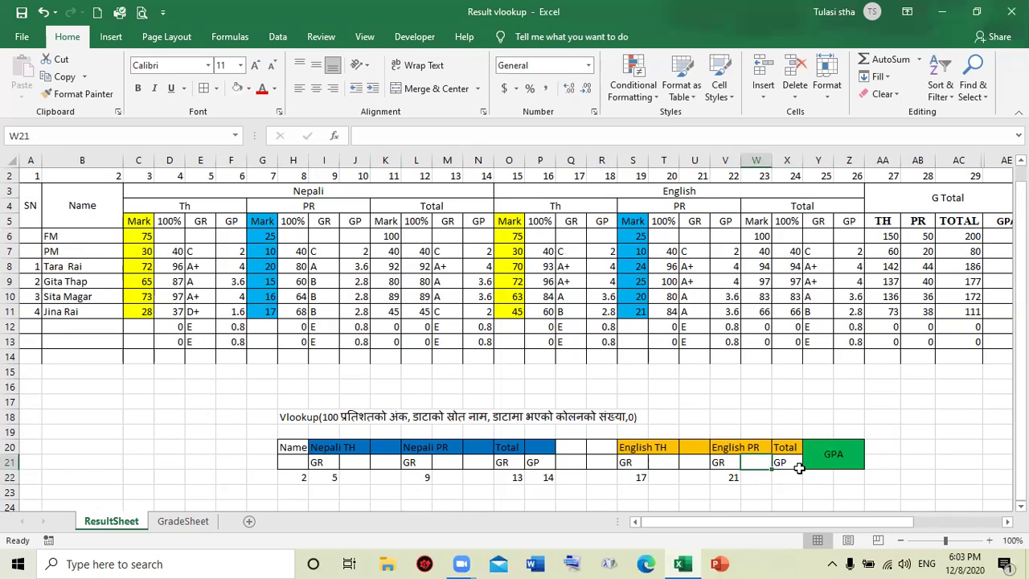
text(GR)
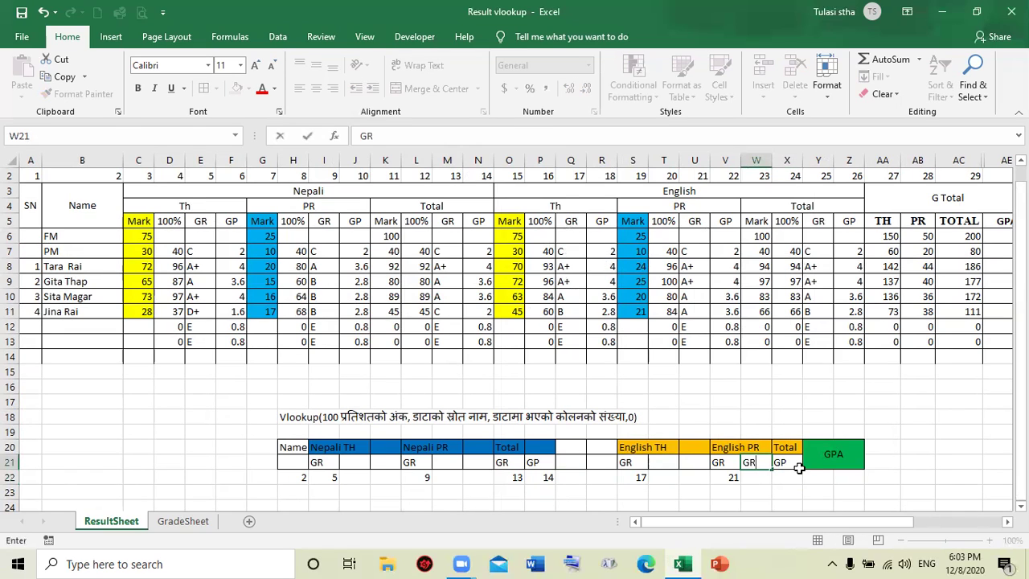
key(Return)
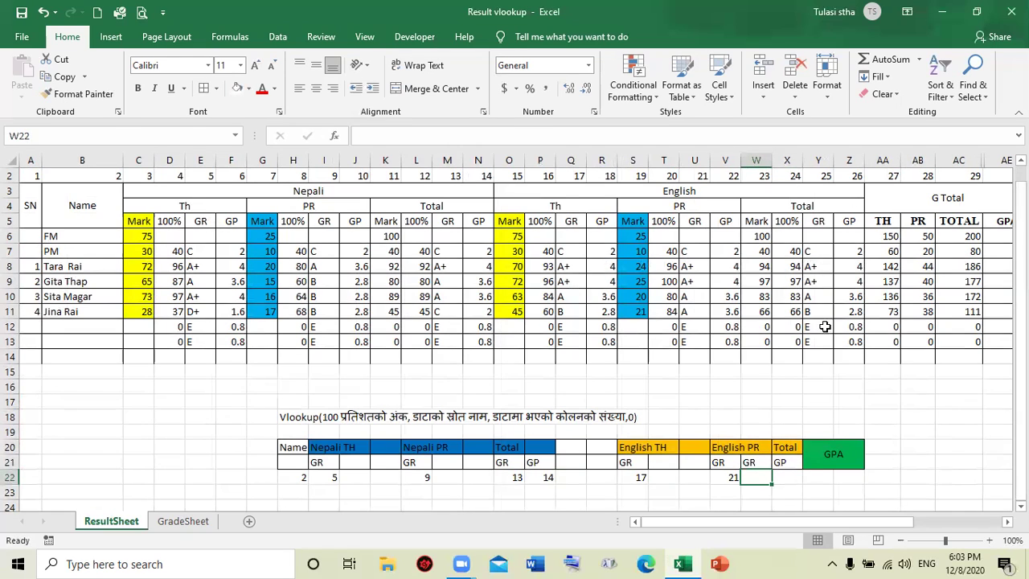
text(25)
key(Tab)
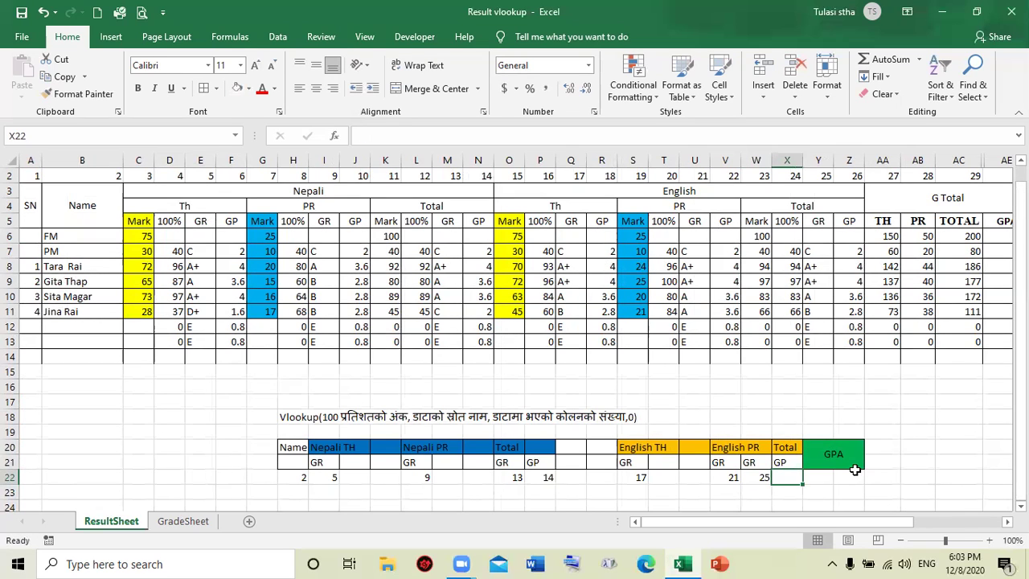
text(26)
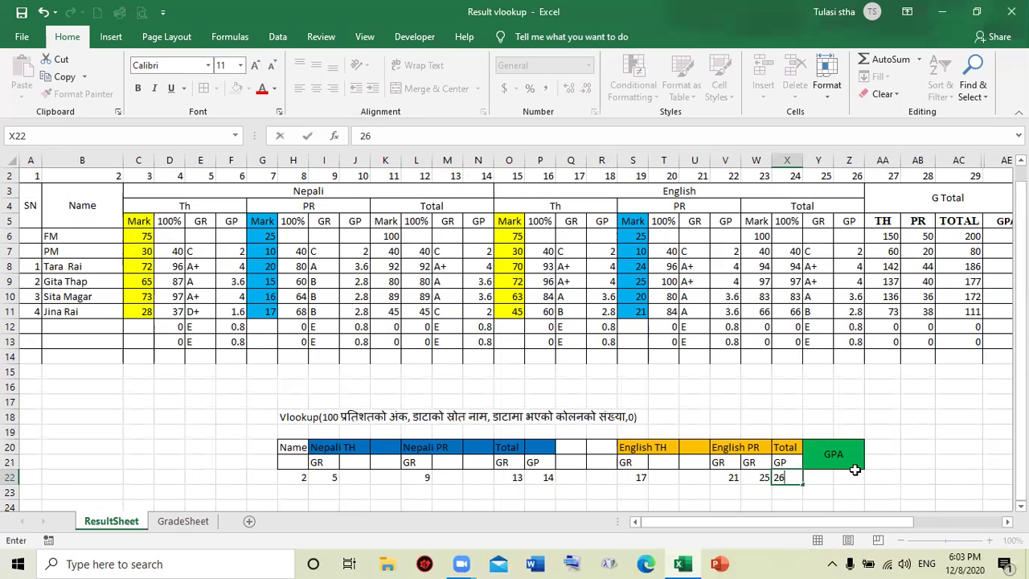
key(Tab)
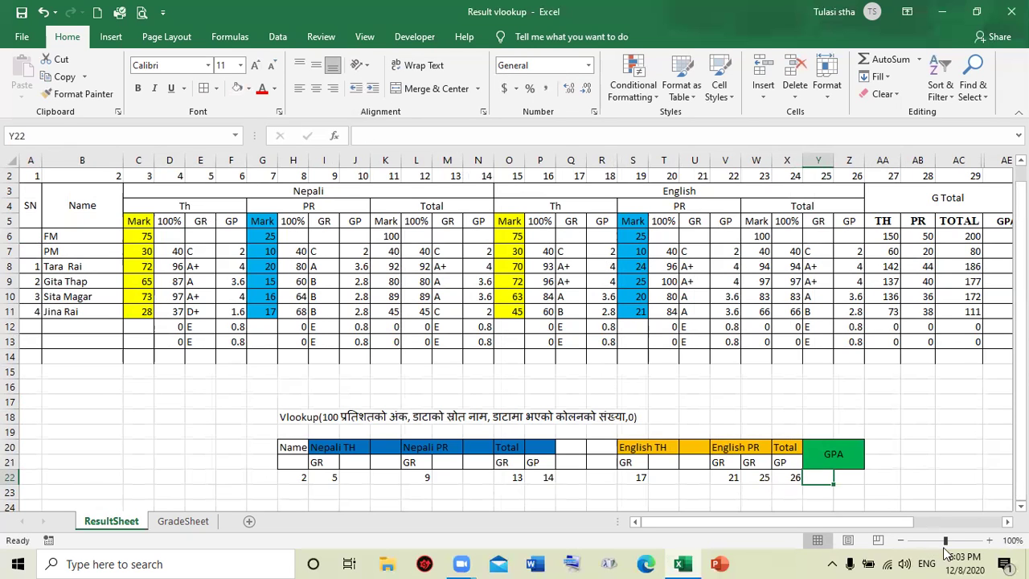
scroll(854, 479, right, 3)
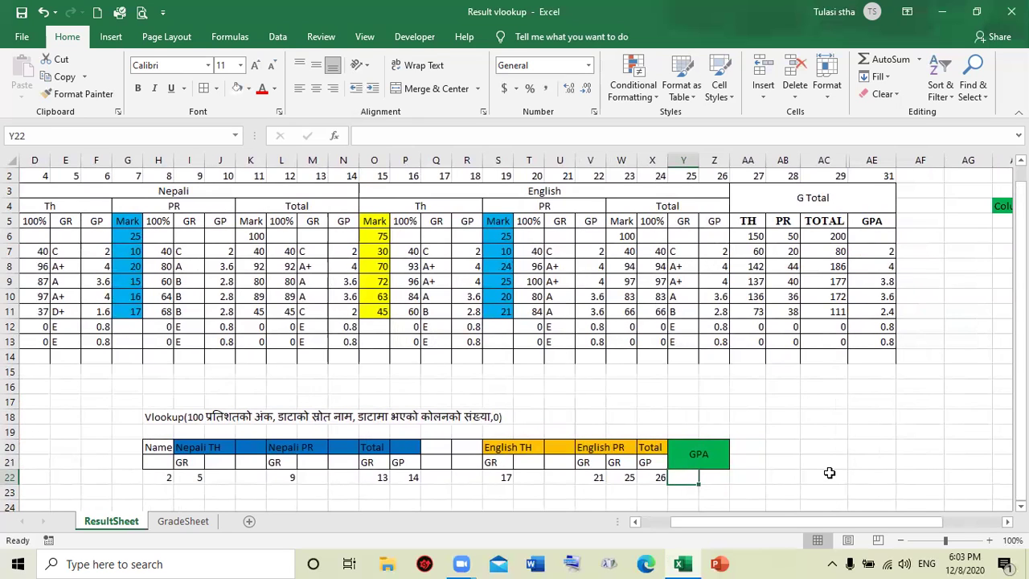
text(31)
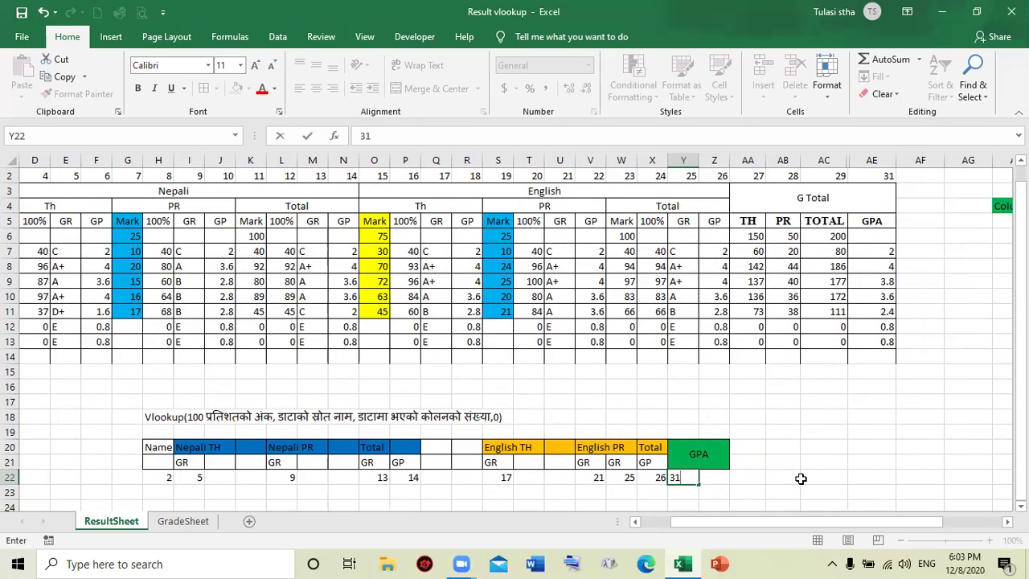
click(799, 479)
Copy the helper table H20:Y22 and paste it at N10 on GradeSheet
drag(158, 446, 711, 476)
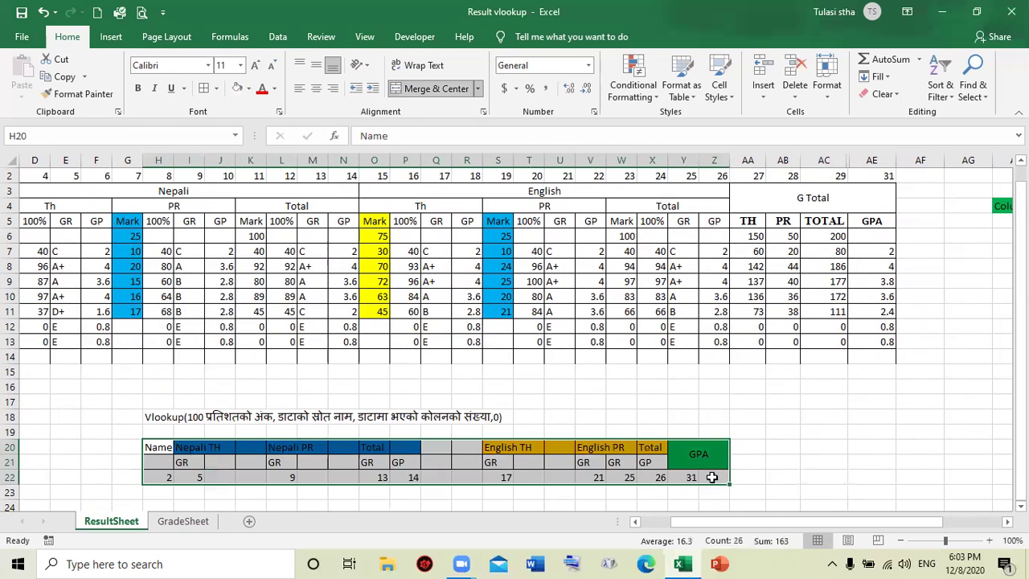
key(ctrl+c)
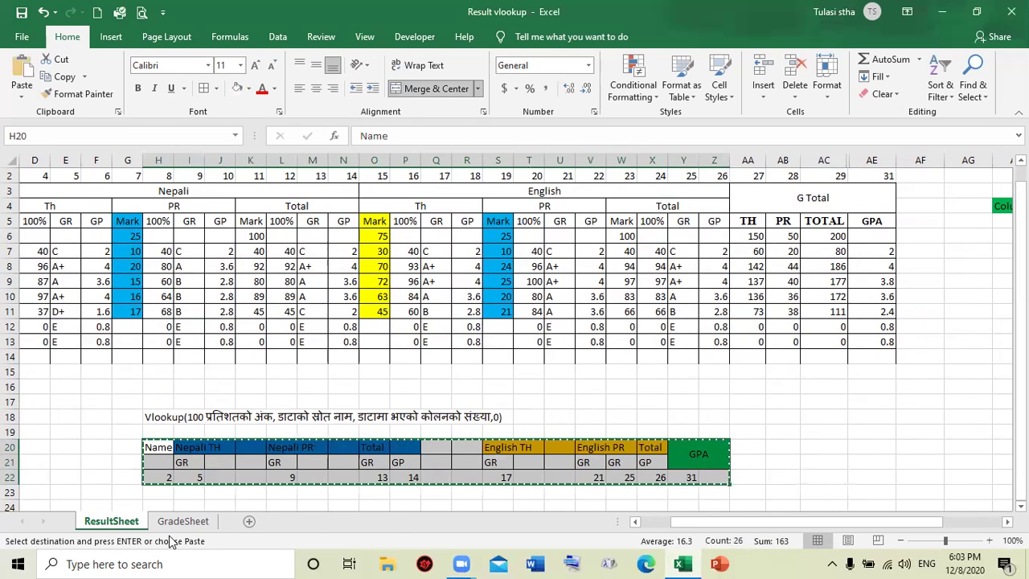
click(178, 521)
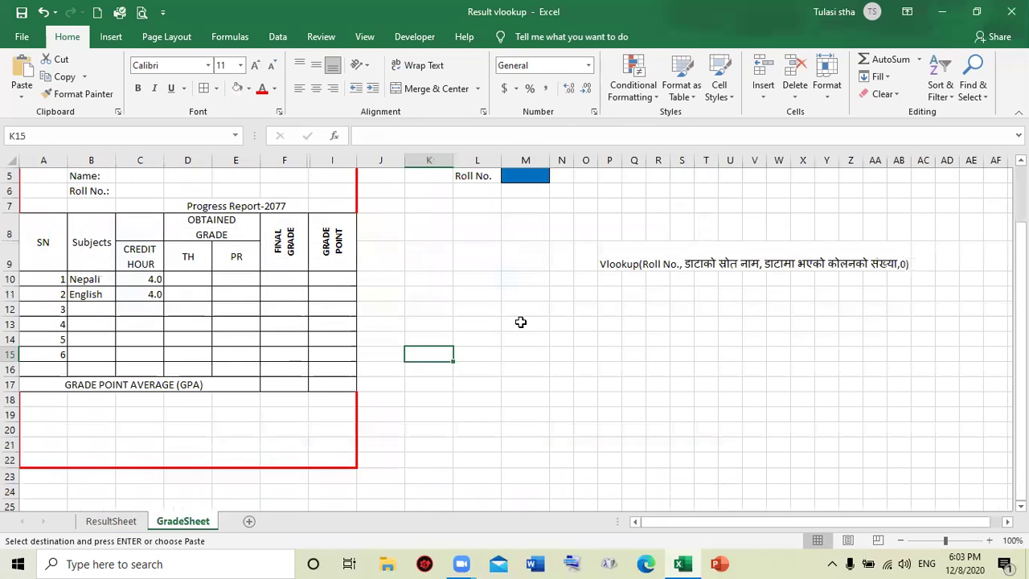
click(589, 295)
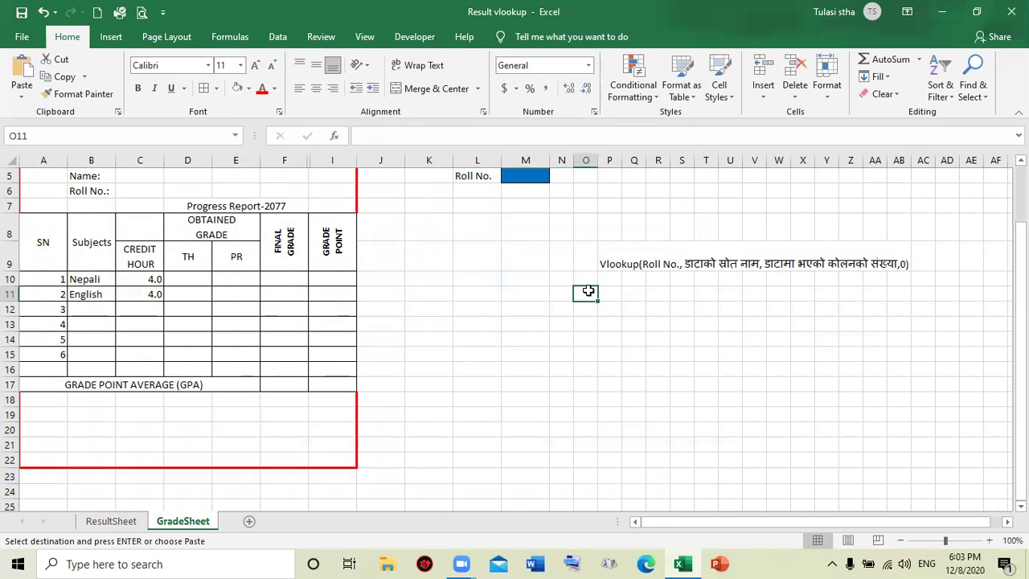
click(566, 282)
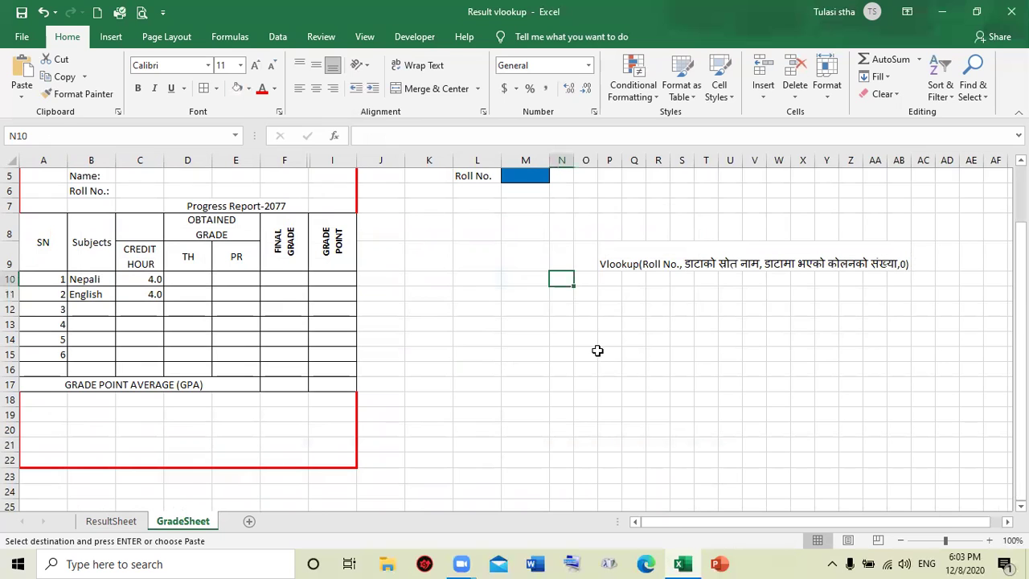
key(ctrl+v)
click(677, 426)
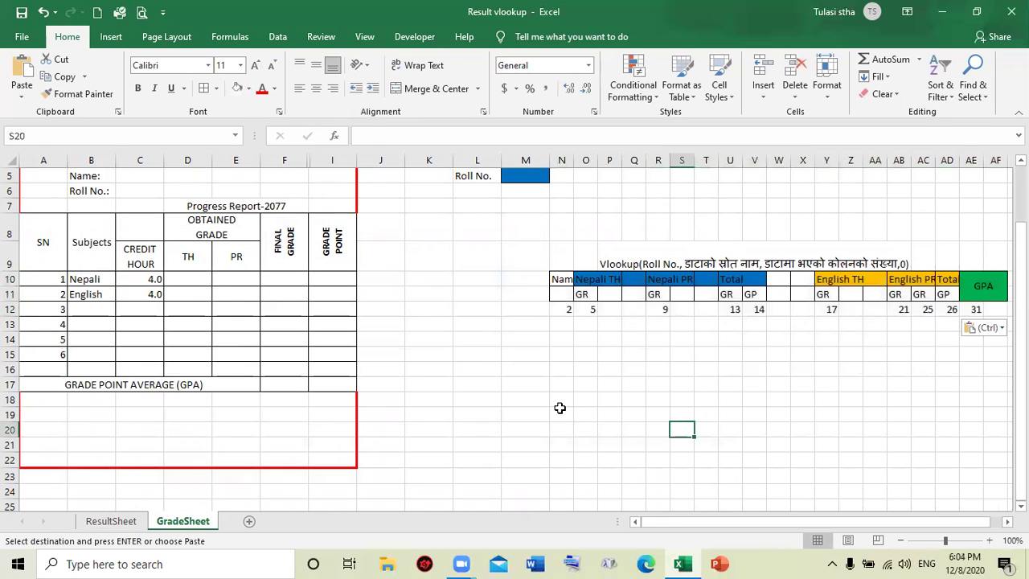
scroll(499, 351, up, 1)
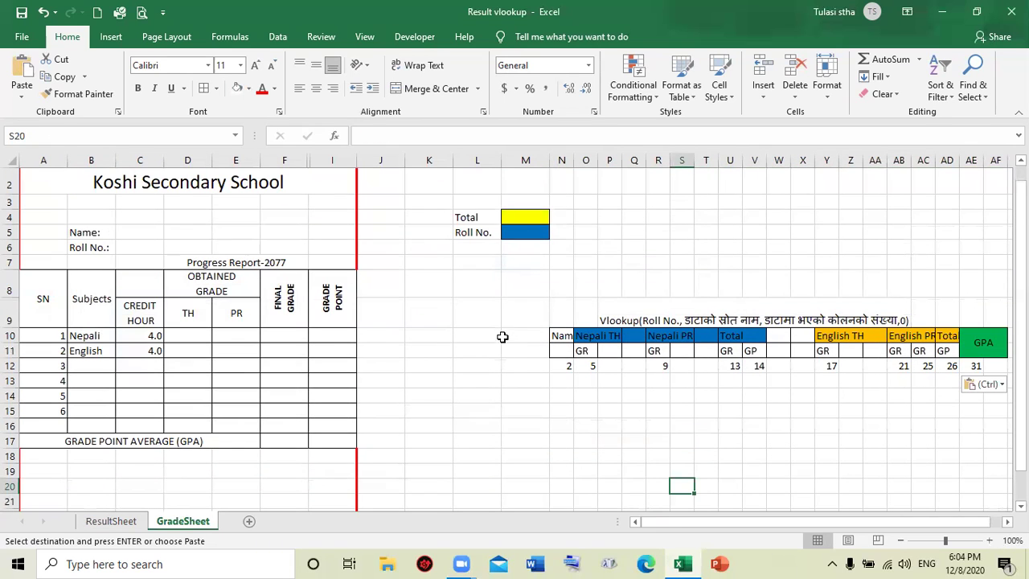
click(521, 215)
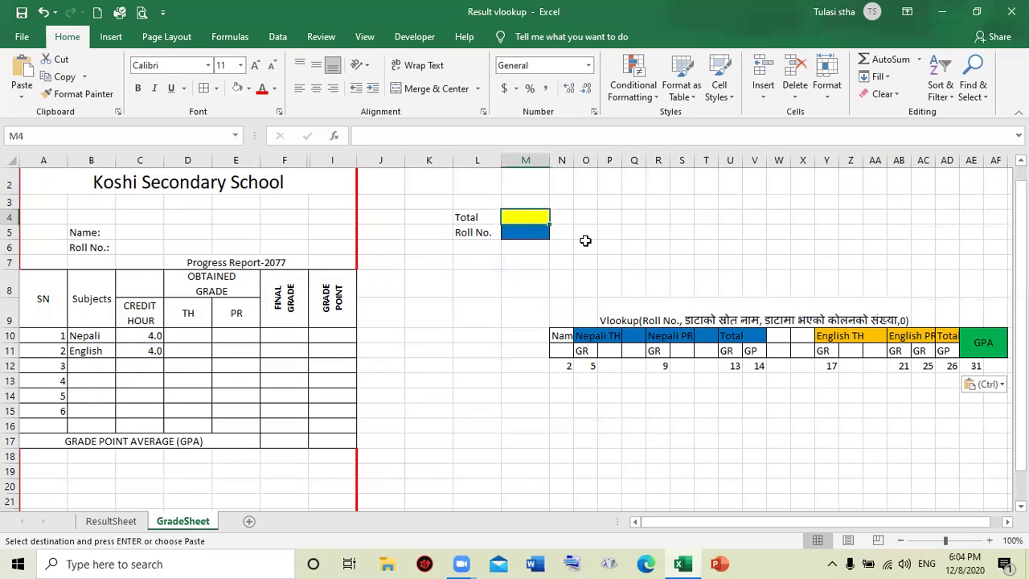
Enter =COUNTA(ResultSheet!B8:B13) in the Total cell, giving 4 students
text(=co)
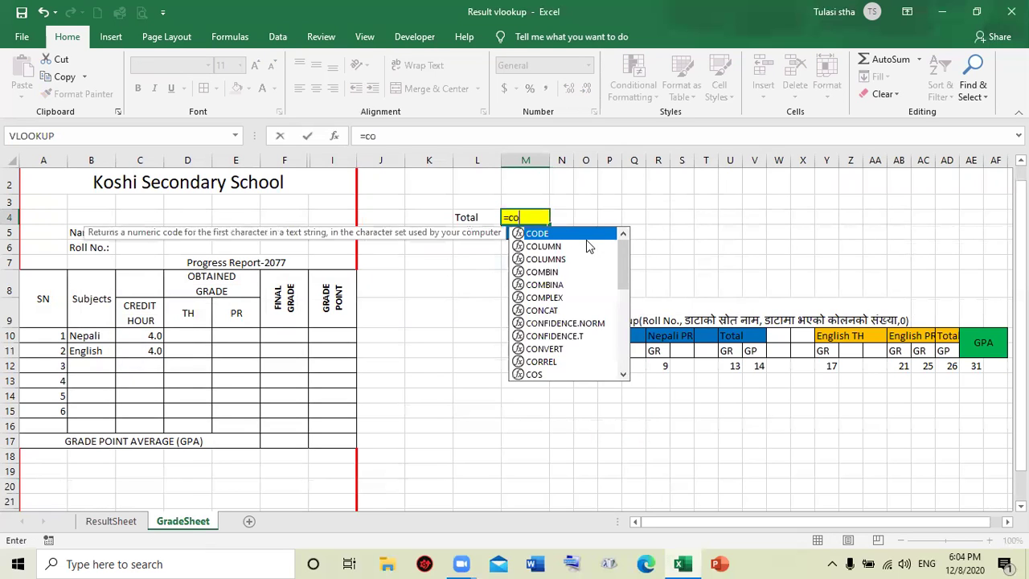
text(unt)
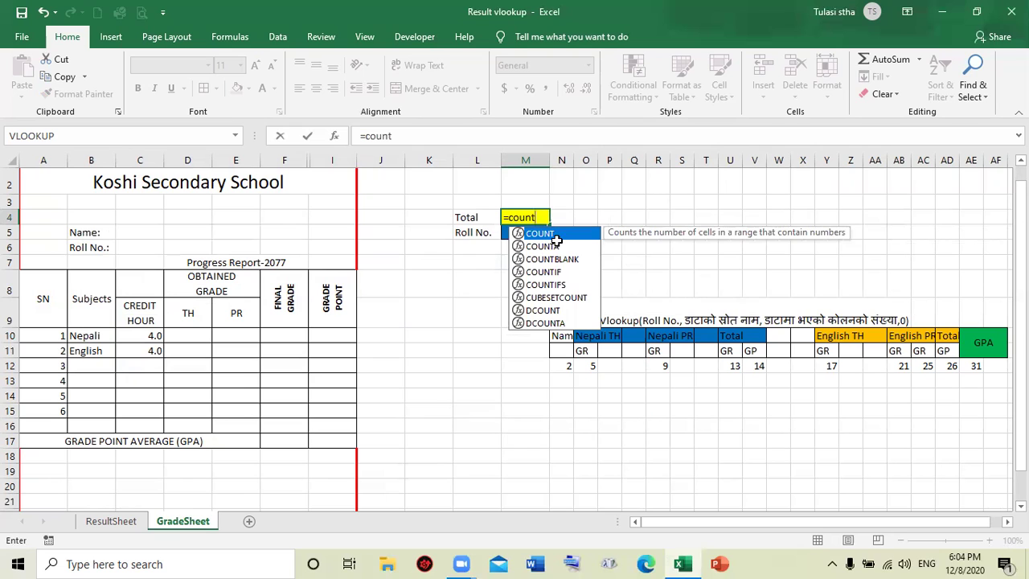
click(538, 249)
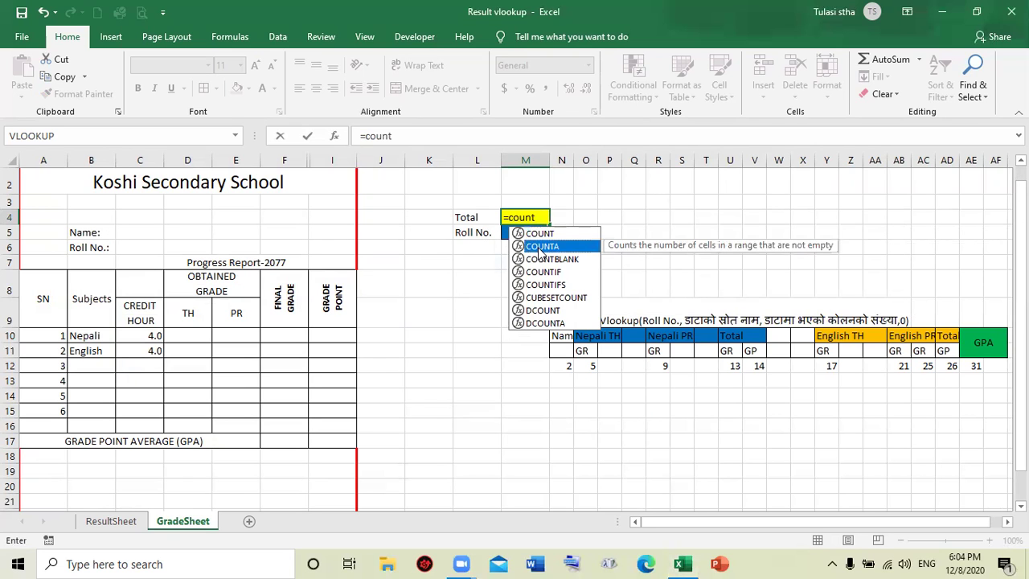
double_click(539, 248)
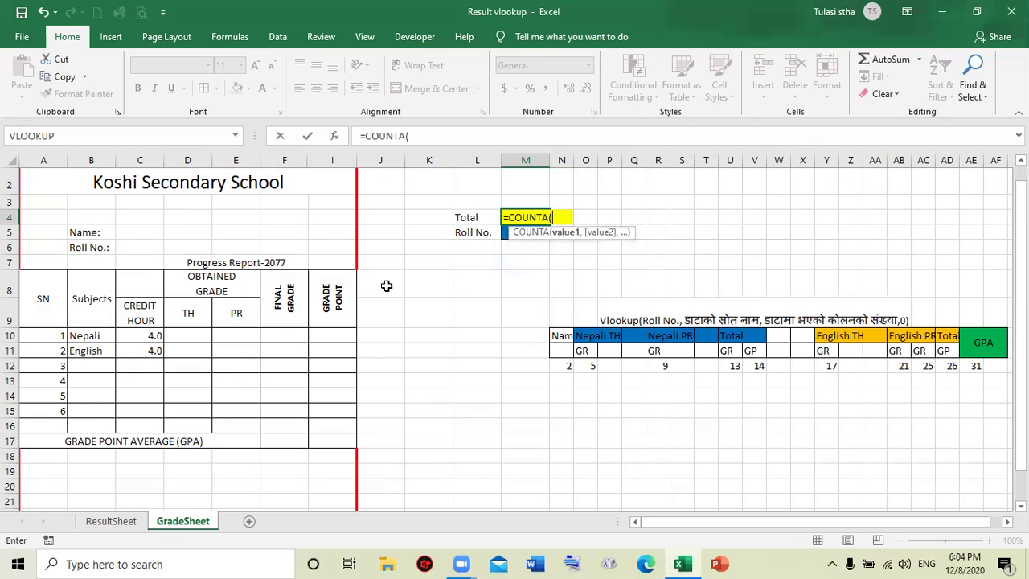
click(113, 520)
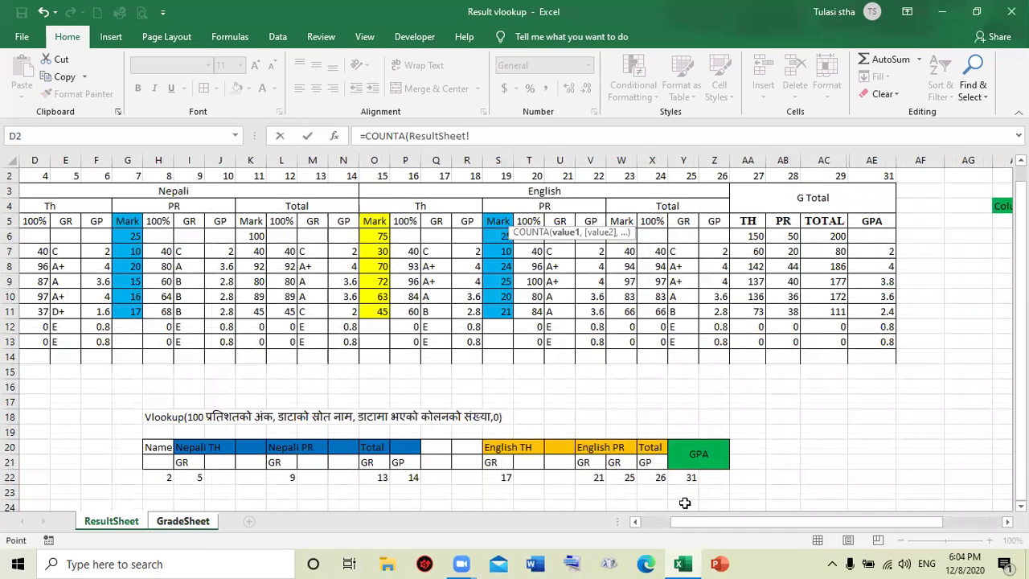
drag(694, 528, 667, 527)
click(63, 266)
drag(63, 282, 80, 342)
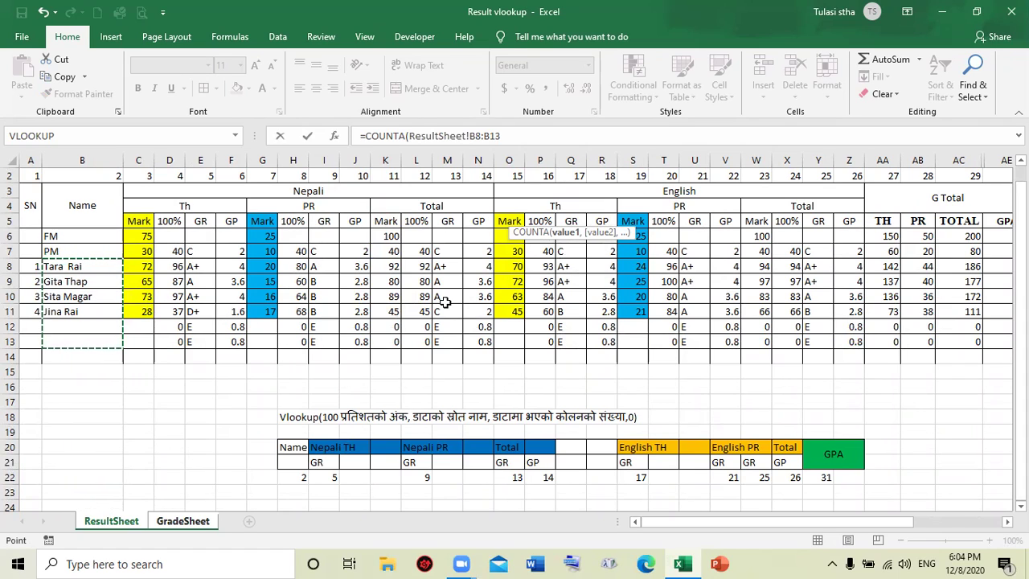
text())
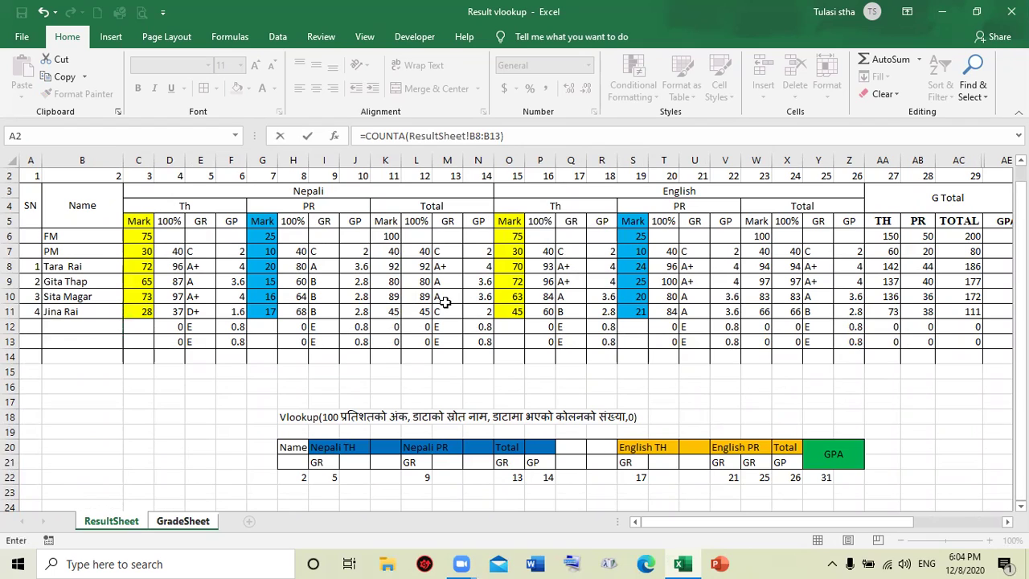
key(Return)
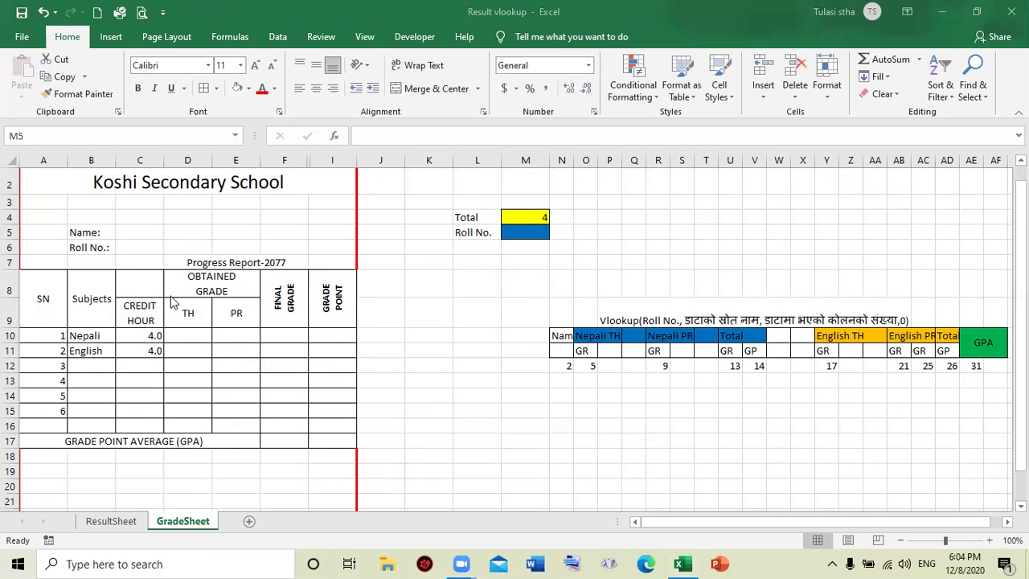
Set the Roll No. value cell to =M5
click(133, 243)
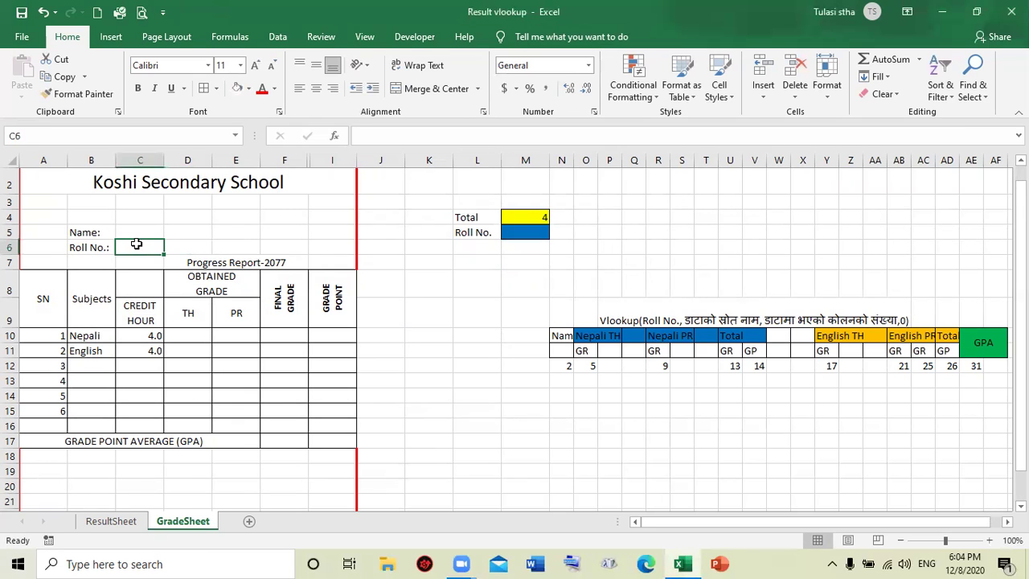
text(=)
click(532, 233)
key(Return)
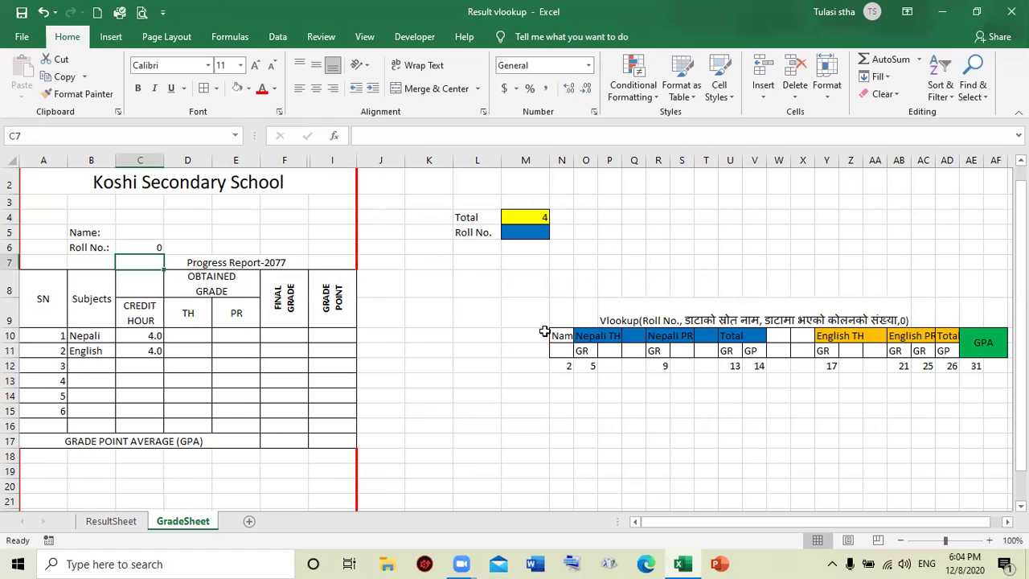
Enter =VLOOKUP(M5,Result,2,1) in the Name value cell
click(144, 232)
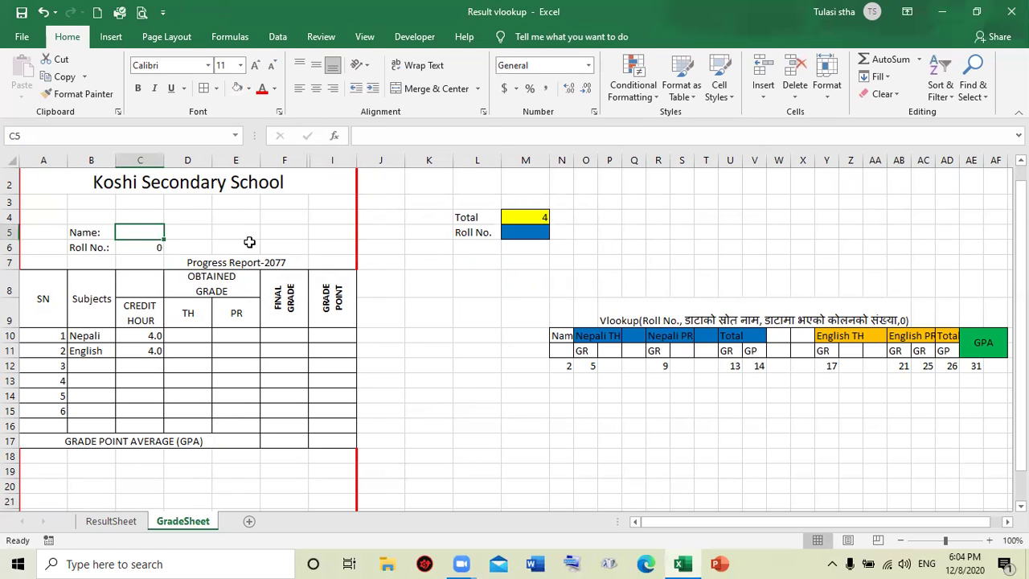
text(=v)
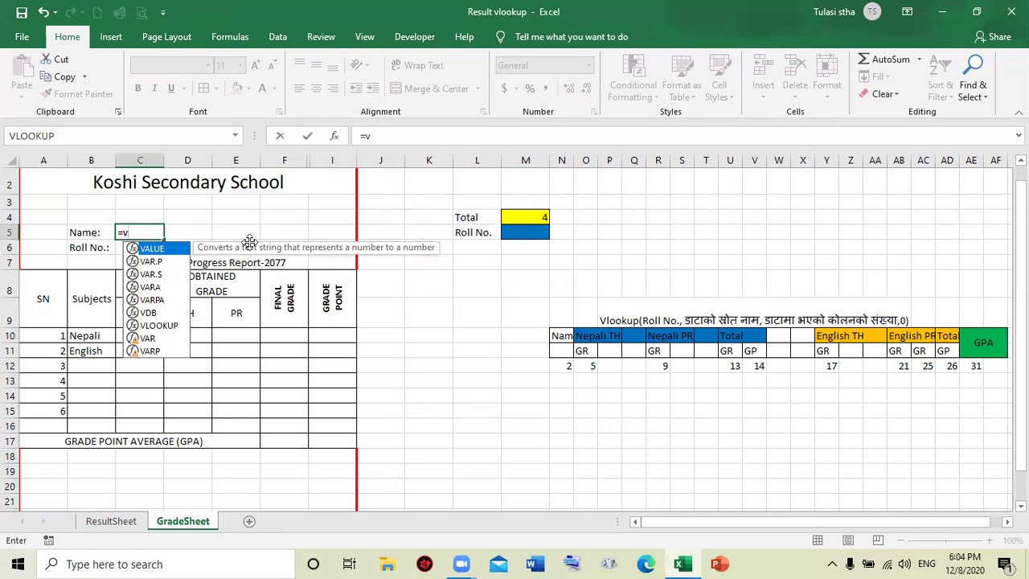
text(l)
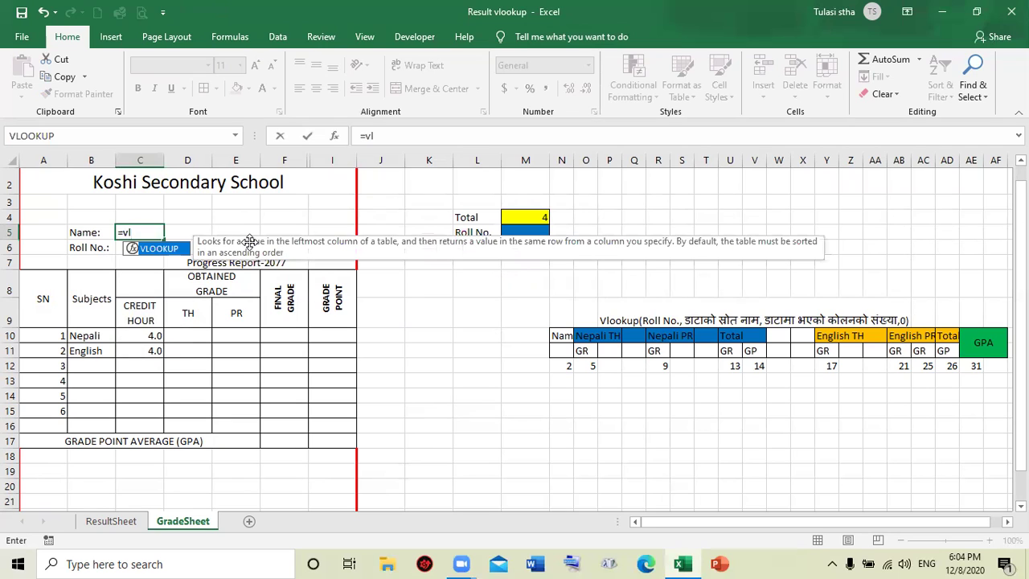
key(Tab)
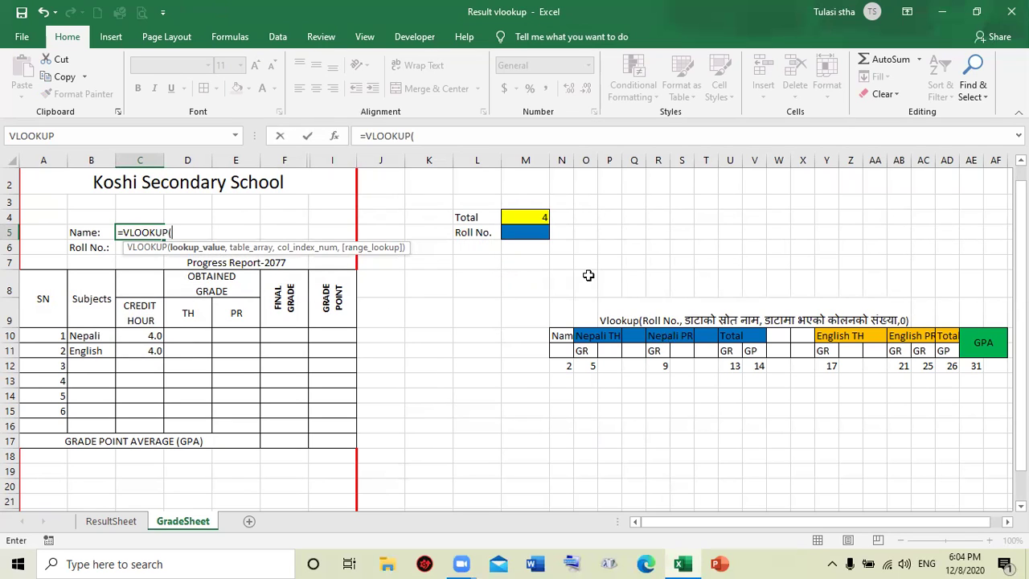
click(523, 233)
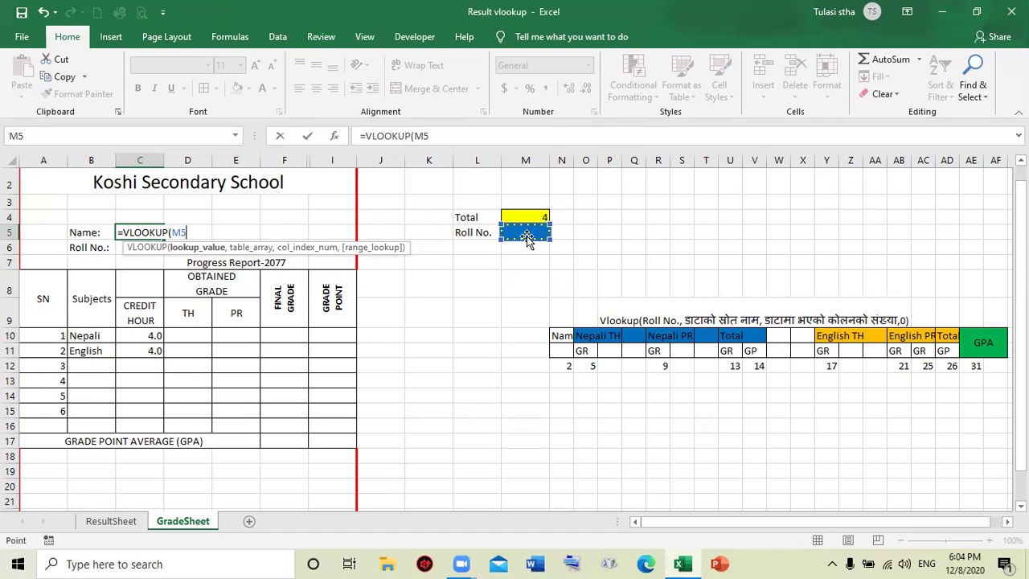
text(,)
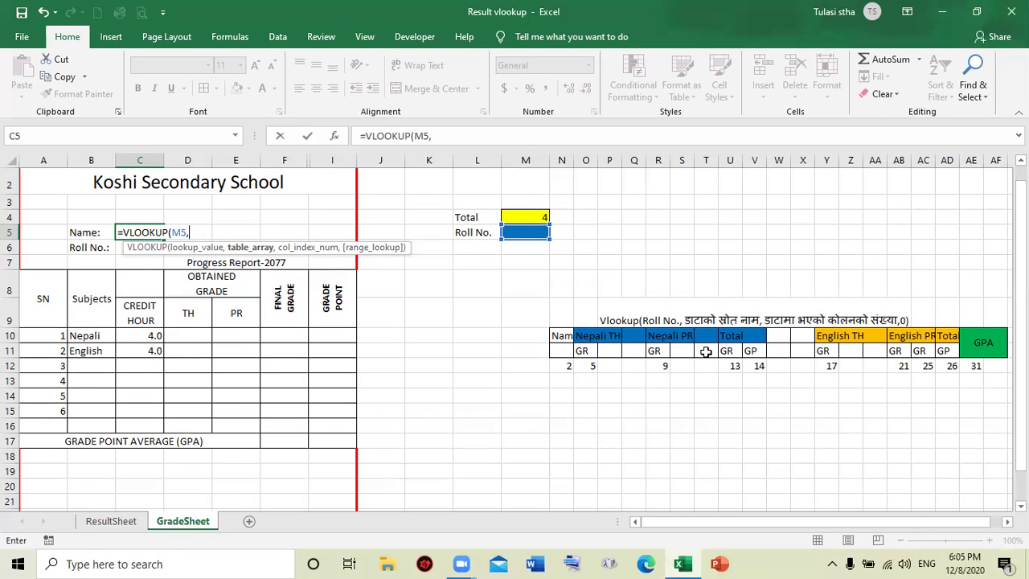
text(Res)
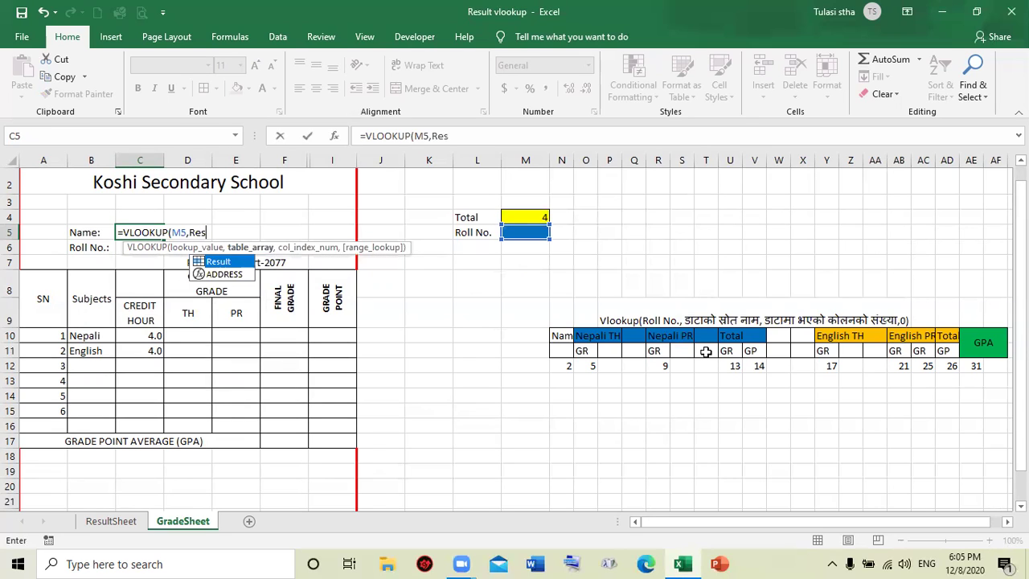
key(Tab)
text(,)
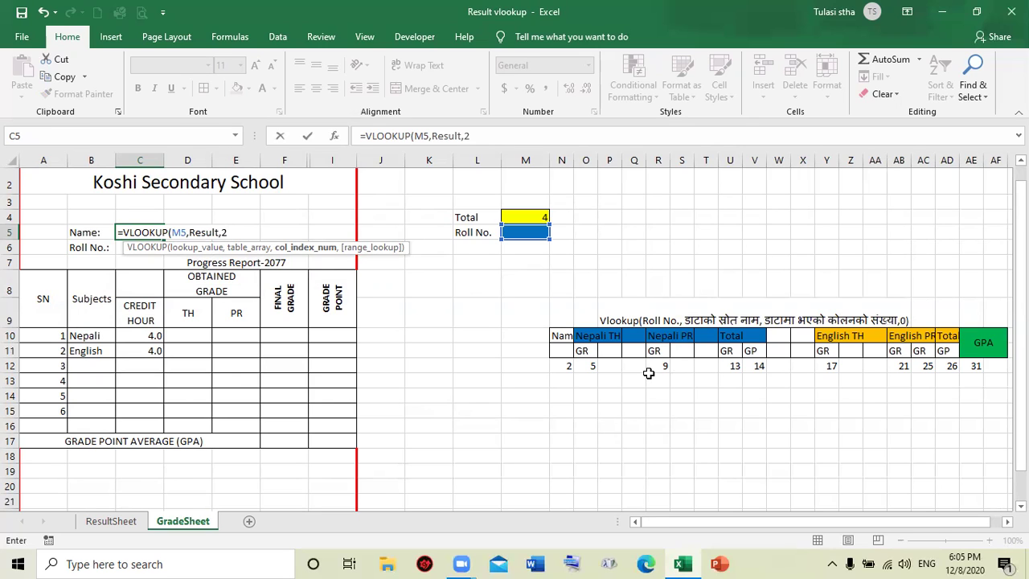
text(,1)
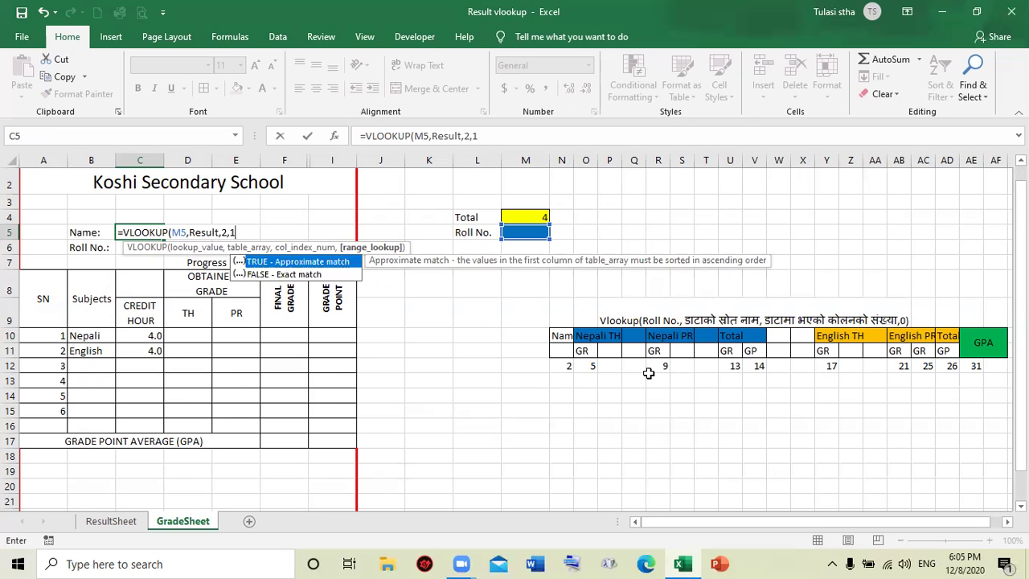
text())
key(Return)
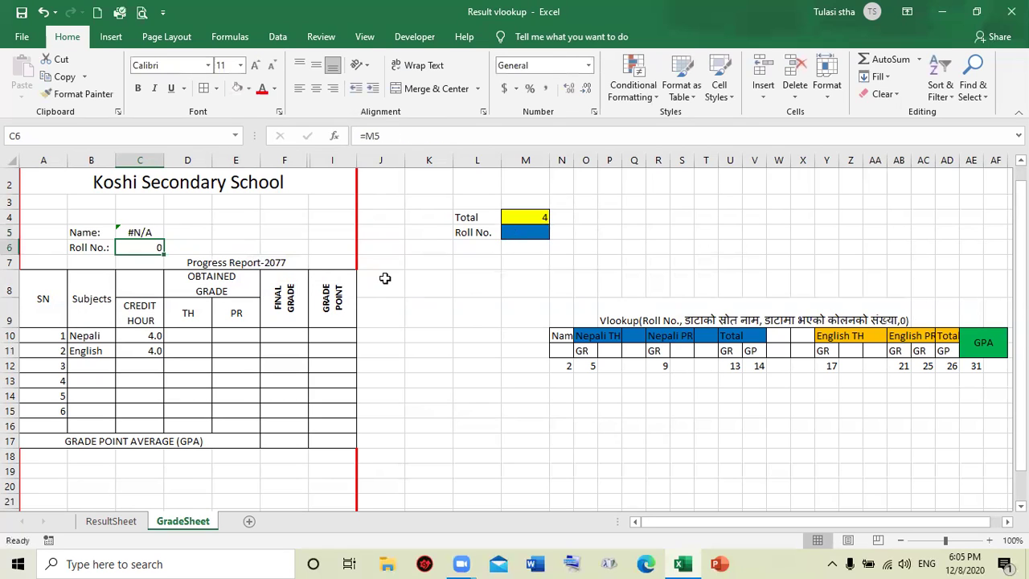
Recheck the Name formula showing #N/A, leaving it unchanged
click(134, 232)
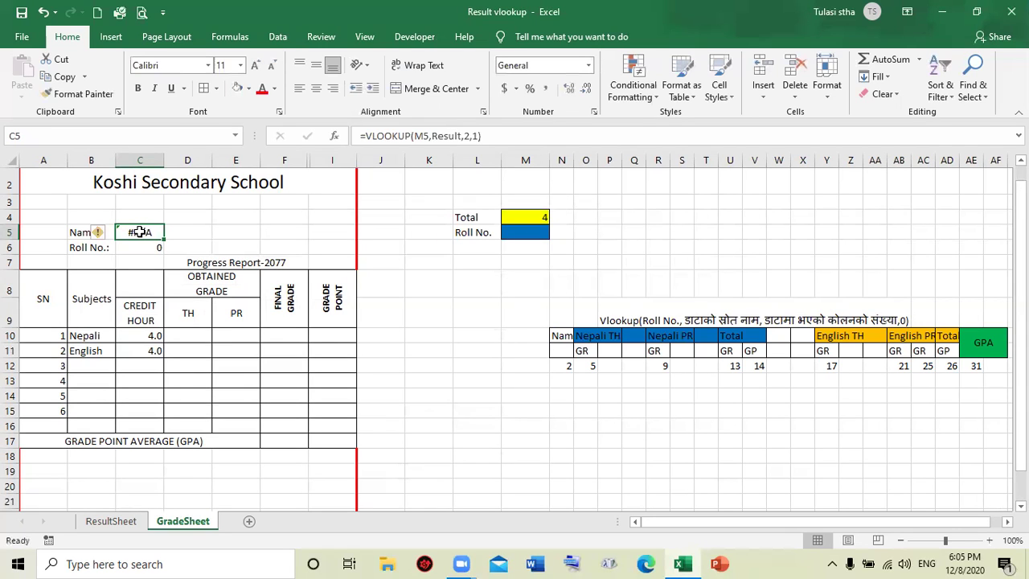
double_click(139, 232)
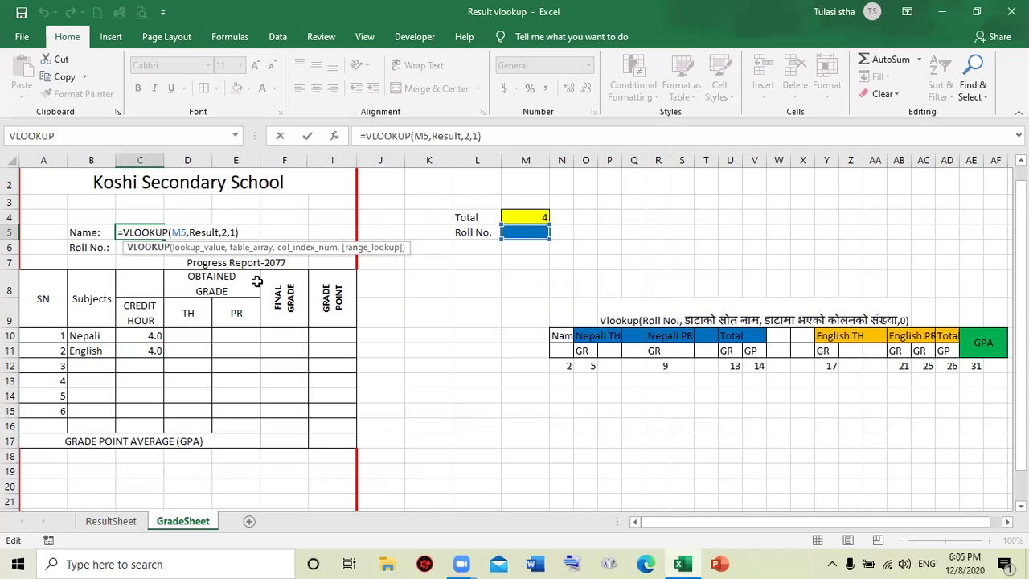
key(Return)
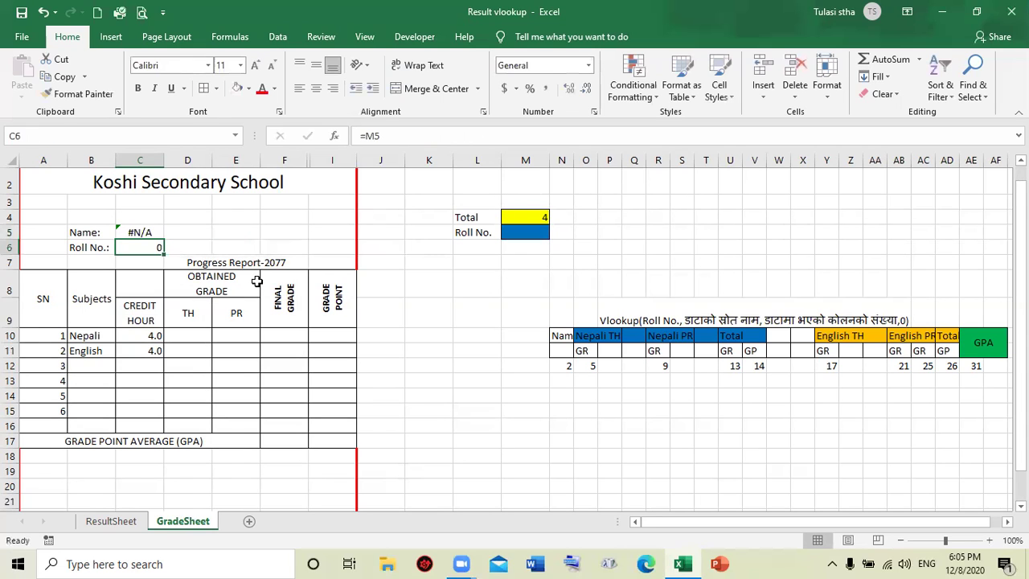
Enter roll number 1 in M5
click(530, 230)
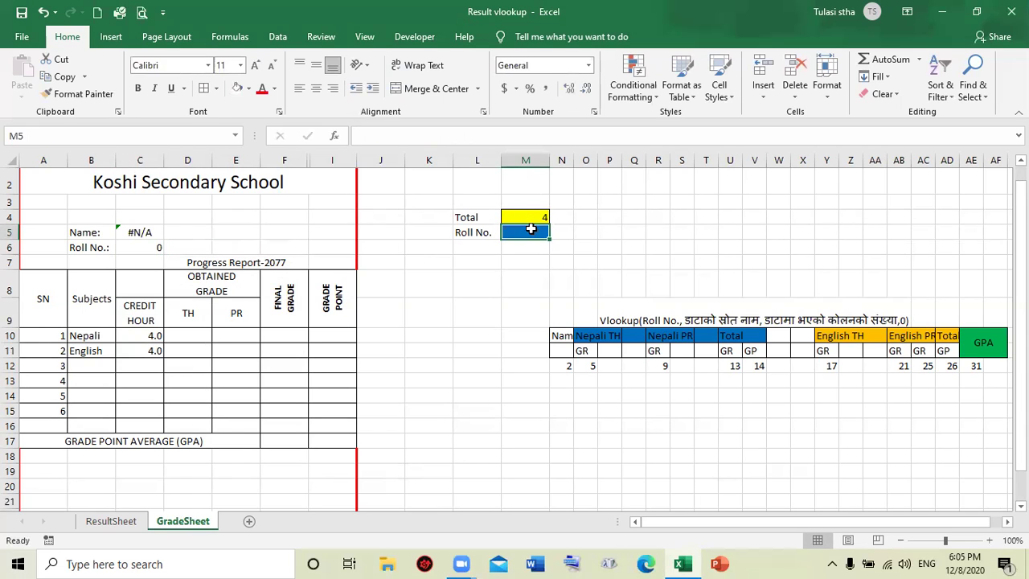
text(1)
key(Return)
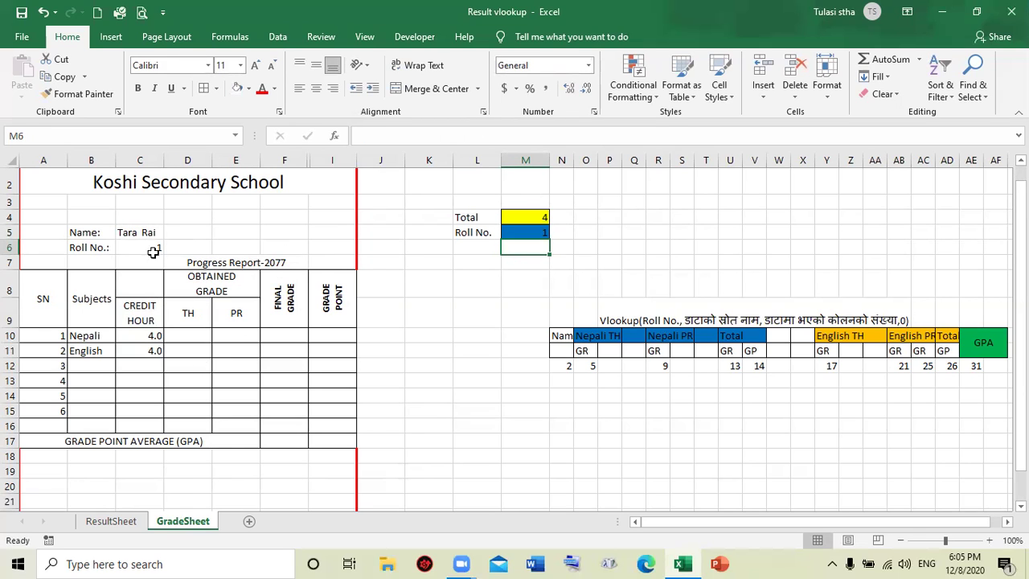
Copy the Name cell's VLOOKUP formula text from the formula bar, undoing an accidental edit
click(135, 232)
drag(508, 135, 359, 135)
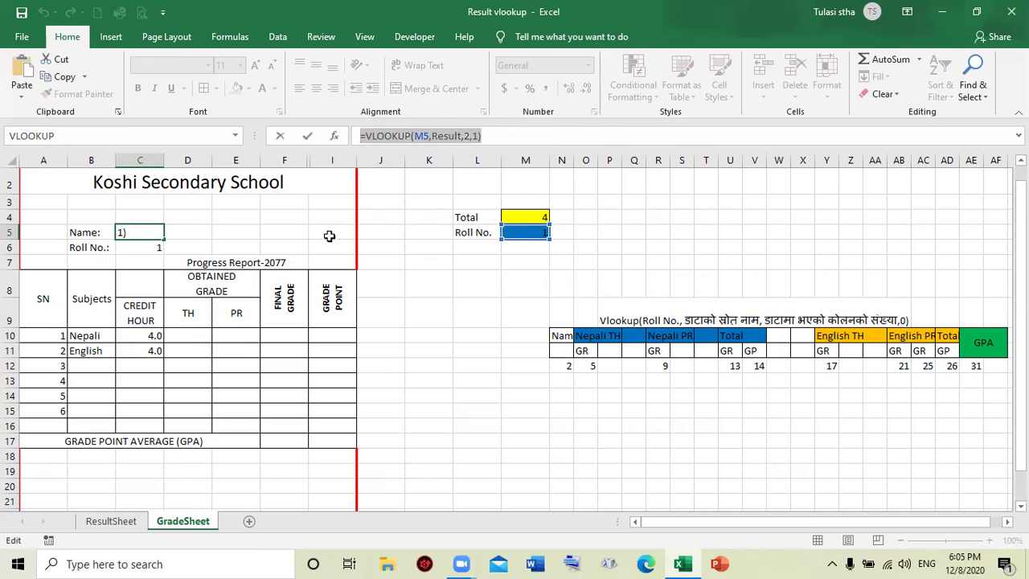
text(=)
click(230, 378)
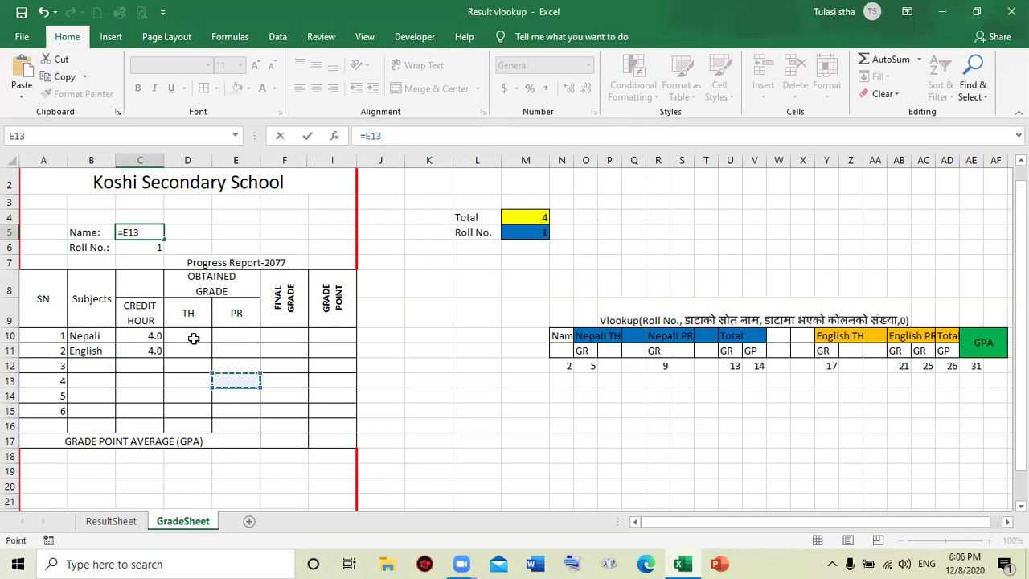
key(ctrl+z)
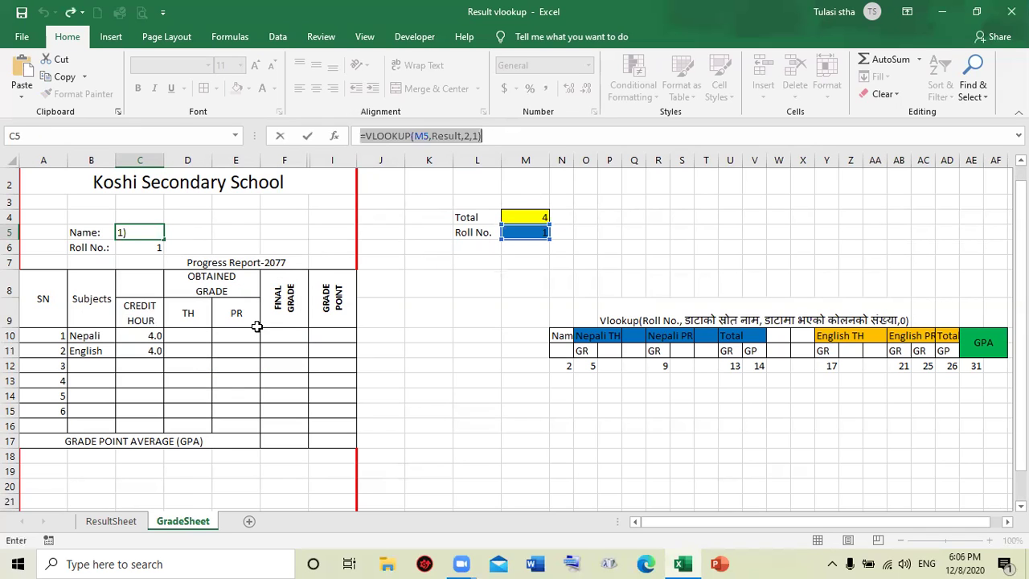
key(Return)
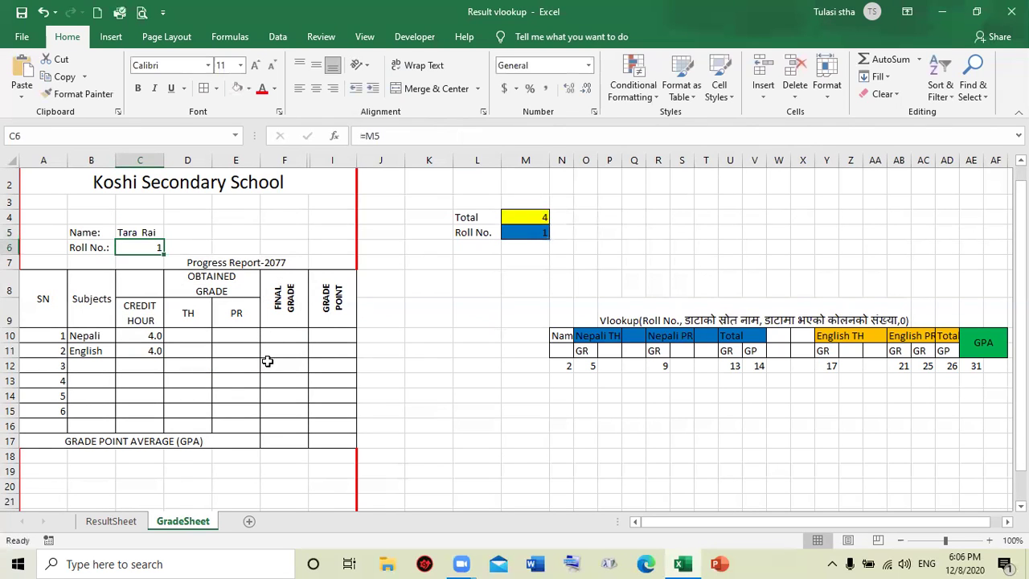
Paste the copied lookup formula into the Nepali and English grade cells D10:I11
drag(187, 336, 319, 349)
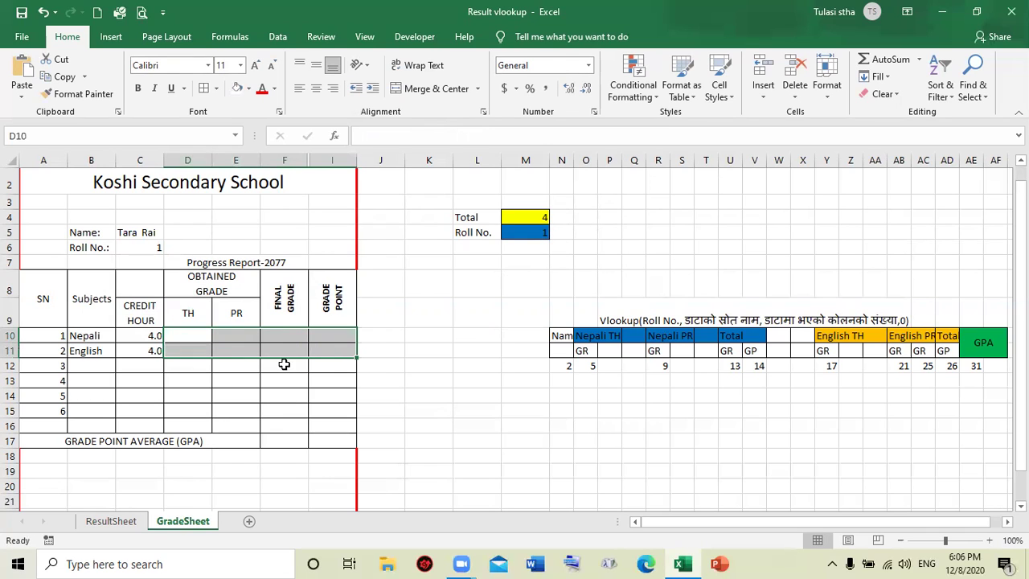
key(ctrl+v)
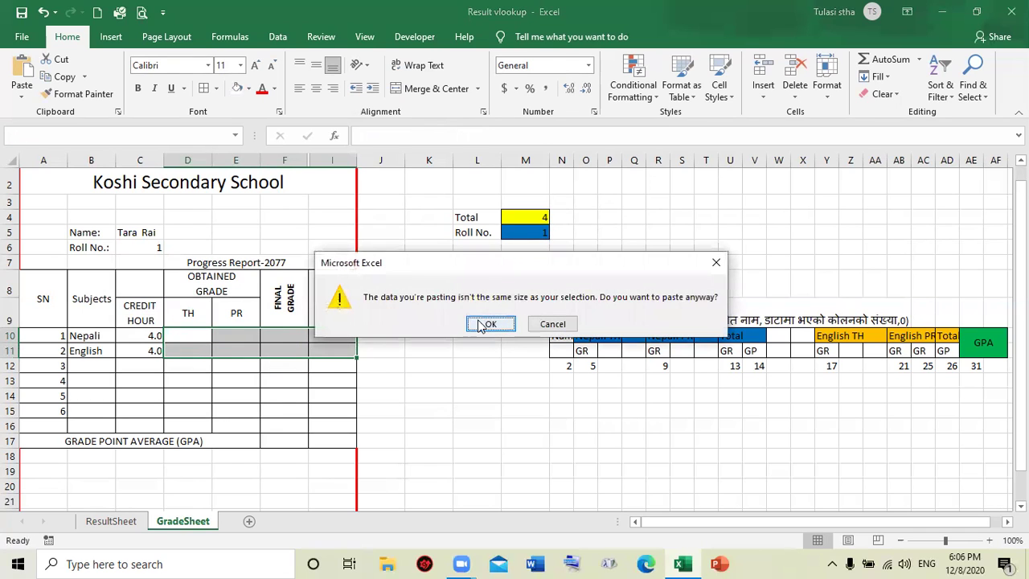
click(486, 322)
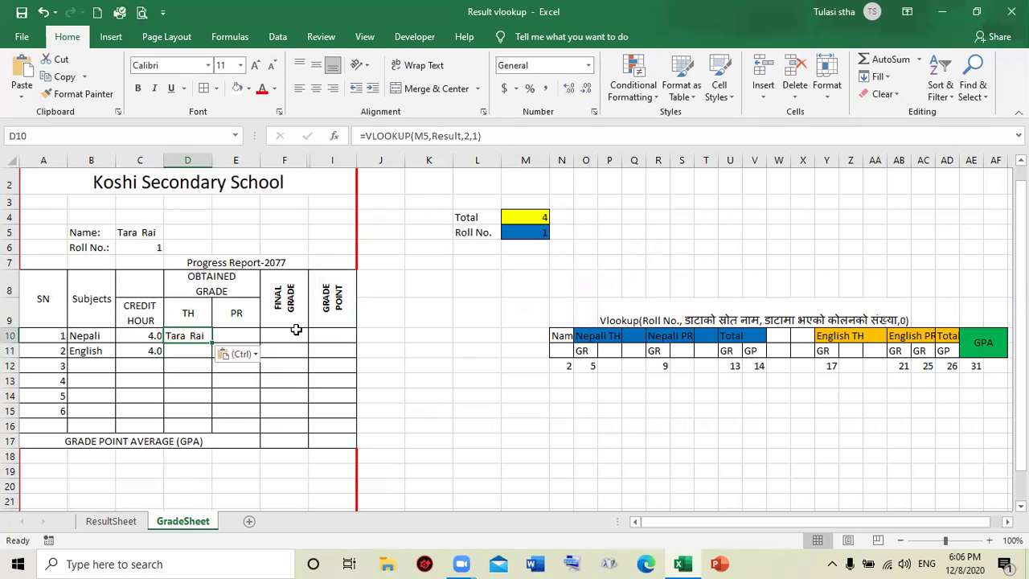
Change the Nepali theory cell D10's column index to 5 so it shows A+
click(189, 350)
click(194, 336)
click(466, 136)
text(2)
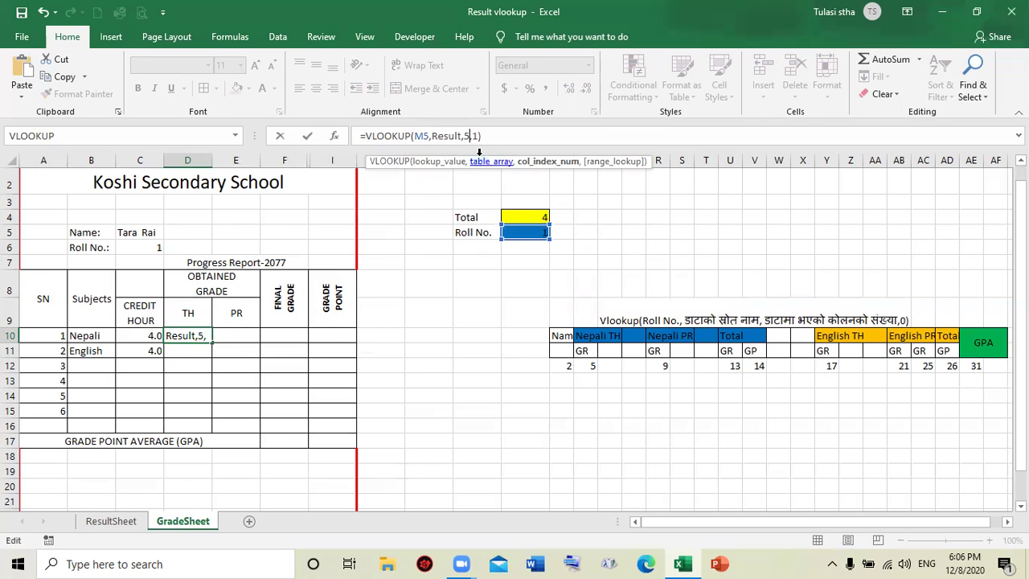
key(Return)
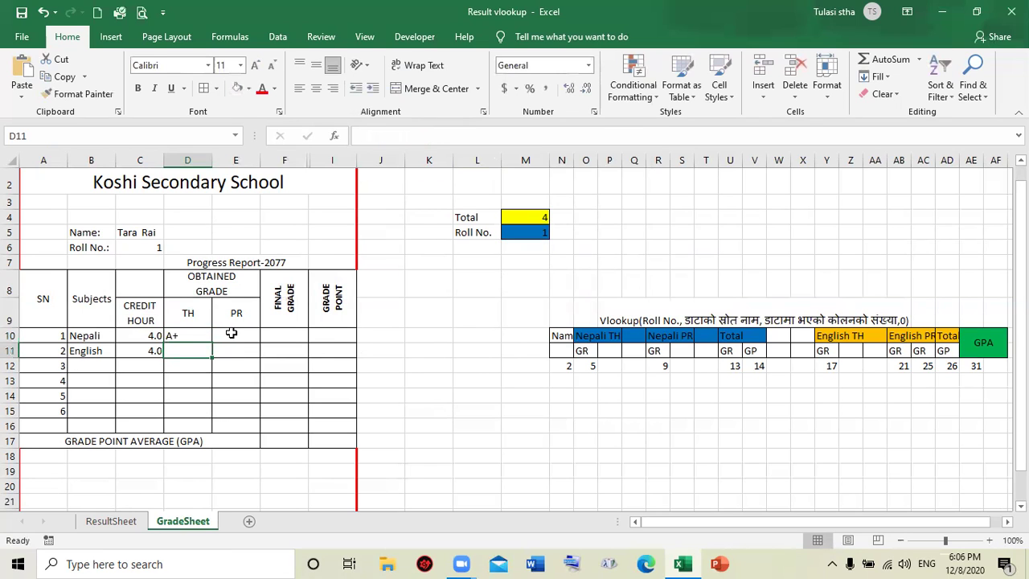
Paste the lookup into Nepali practical E10 and change its column index to 9, showing A
click(232, 333)
key(ctrl+v)
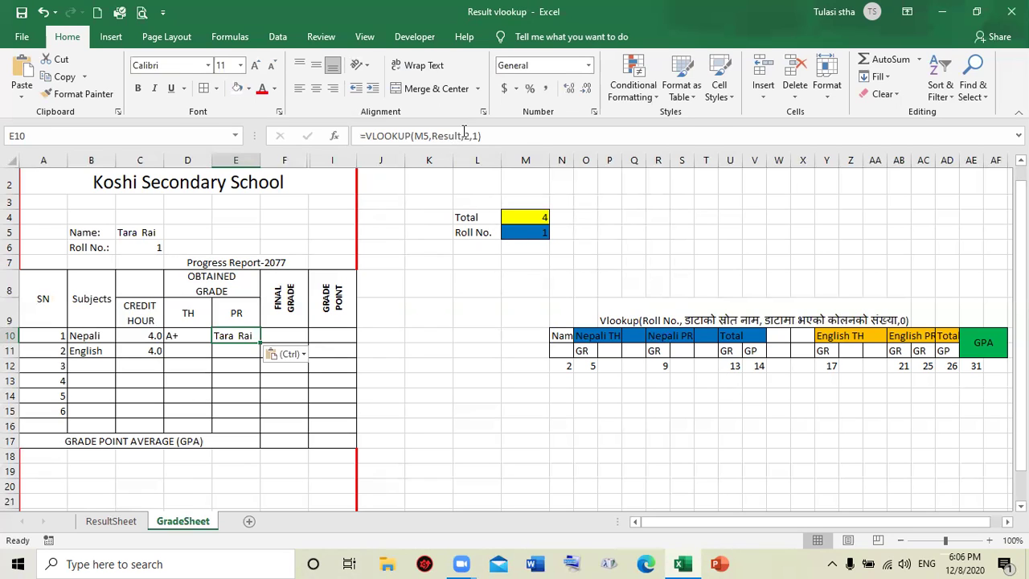
click(464, 134)
click(469, 135)
key(BackSpace)
text(9)
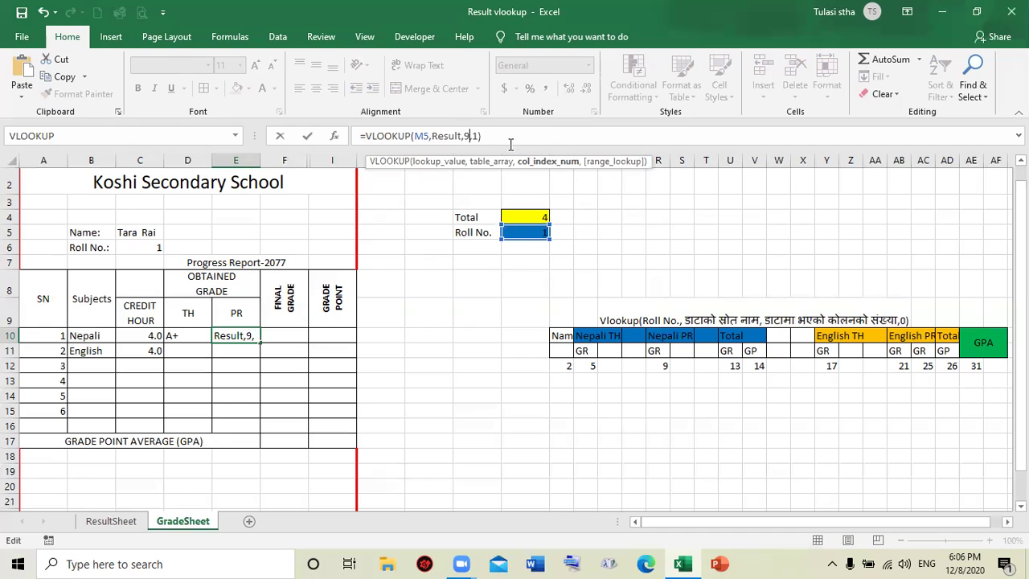
key(Return)
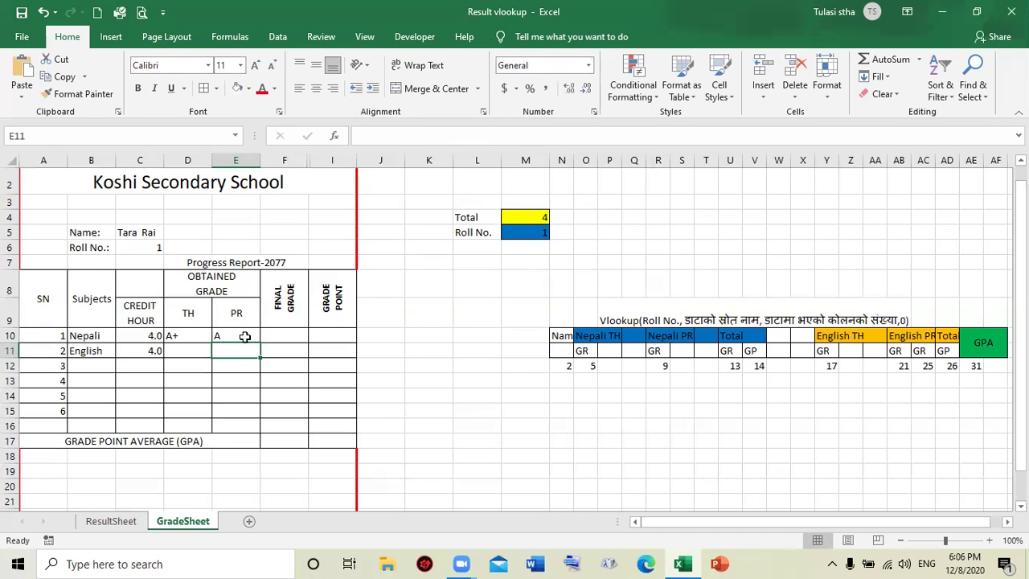
Copy E10's lookup formula and paste it into the Nepali final grade cell F10
click(245, 336)
drag(482, 135, 352, 125)
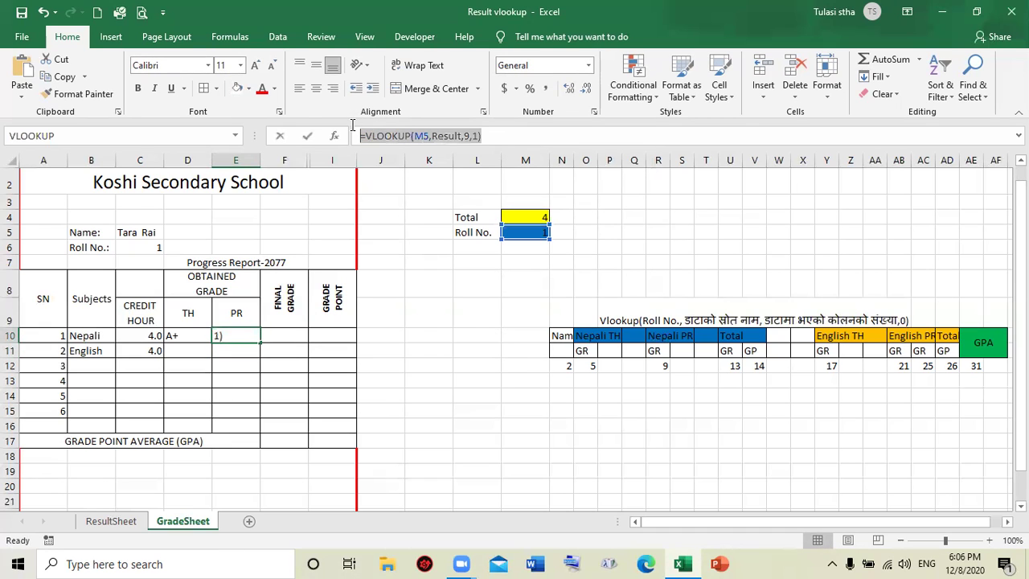
key(Return)
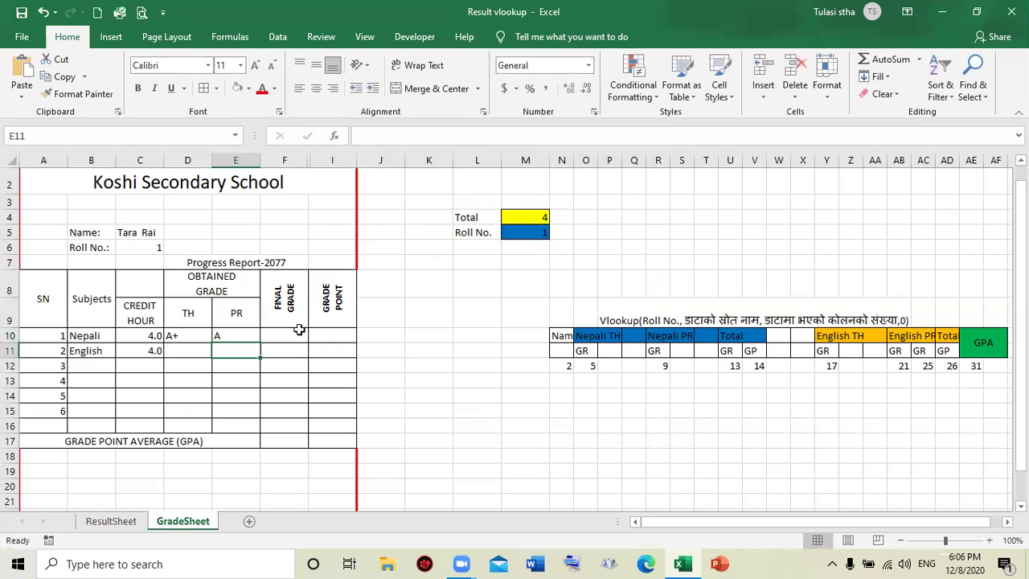
click(295, 329)
key(ctrl+v)
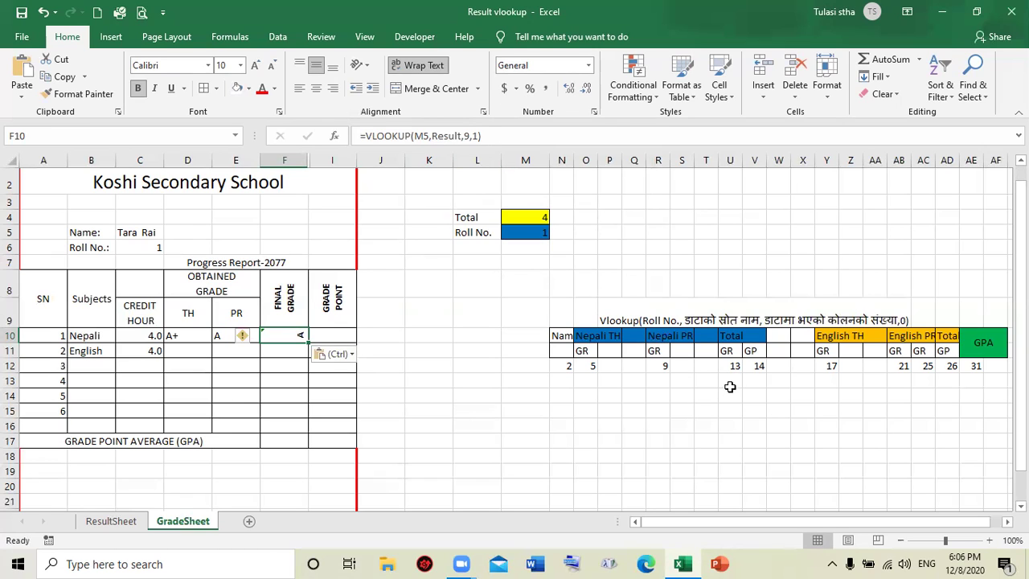
Change the Nepali Final Grade lookup to column 13, showing A+
click(469, 135)
key(BackSpace)
text(13)
key(Return)
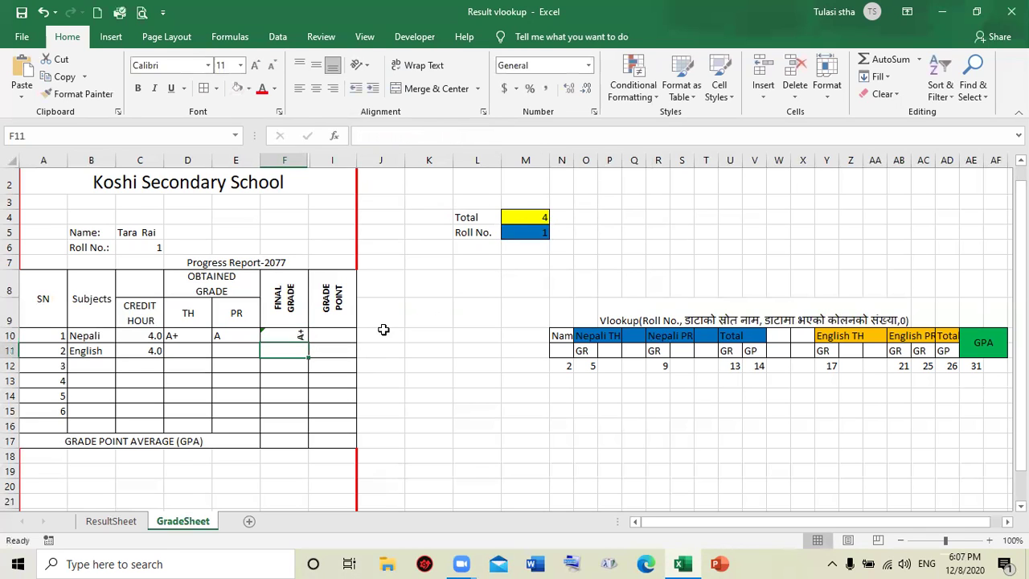
Give Nepali Grade Point a column-14 lookup returning 4, then copy E10's formatting with Format Painter
click(333, 334)
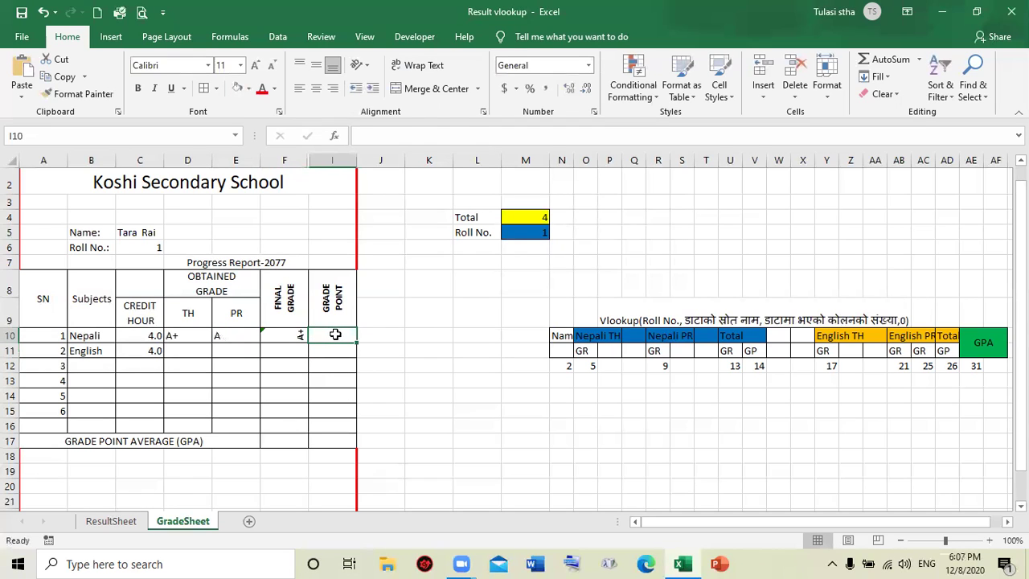
key(ctrl+v)
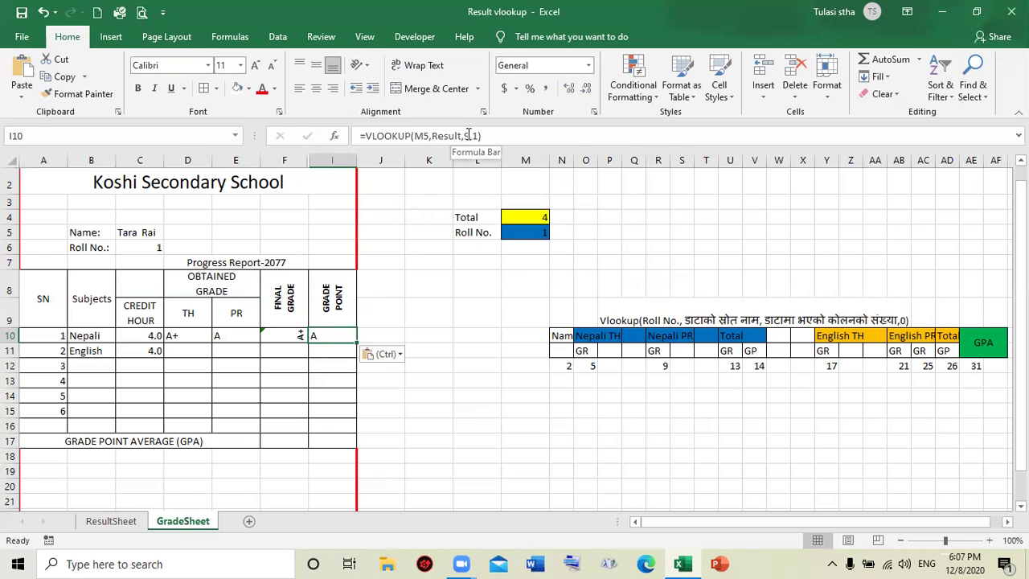
click(475, 135)
key(BackSpace)
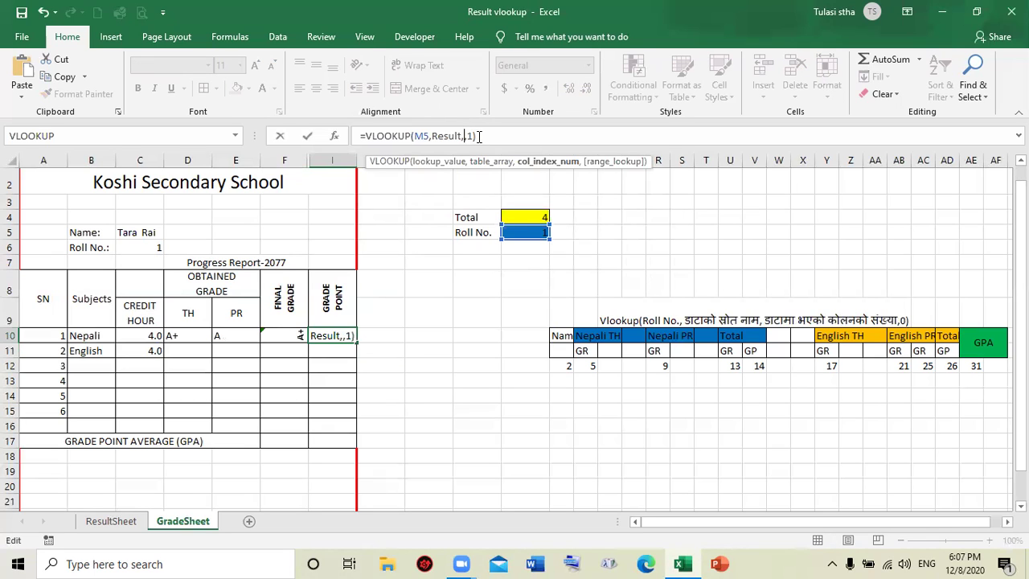
text(14)
key(Return)
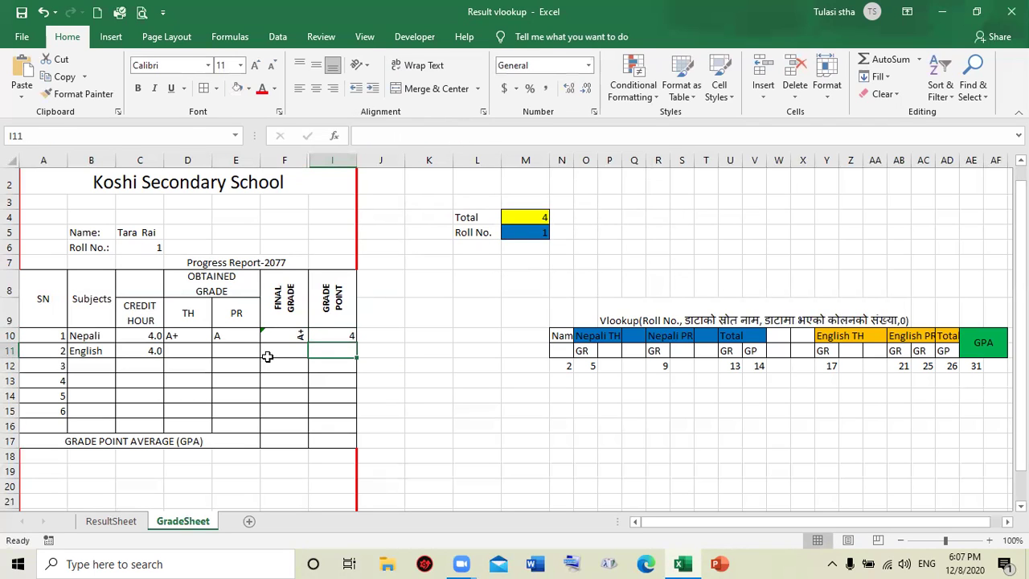
click(218, 341)
click(77, 93)
click(286, 336)
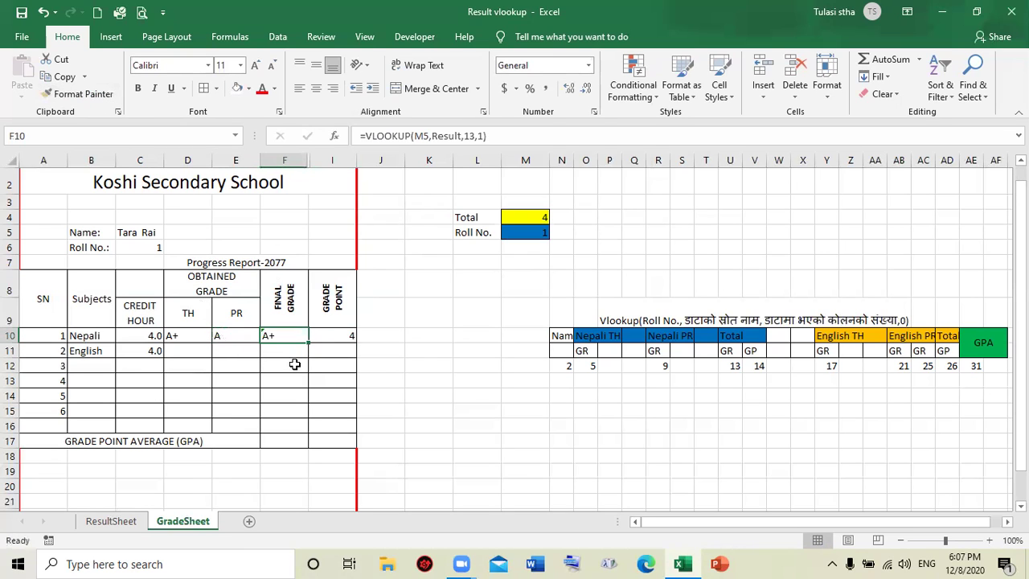
click(288, 366)
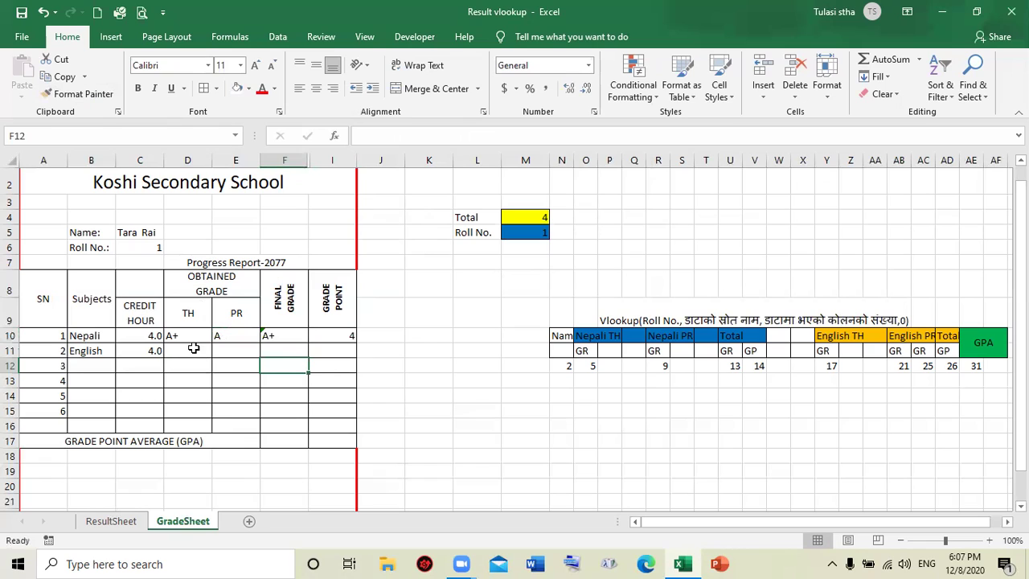
drag(176, 334, 320, 332)
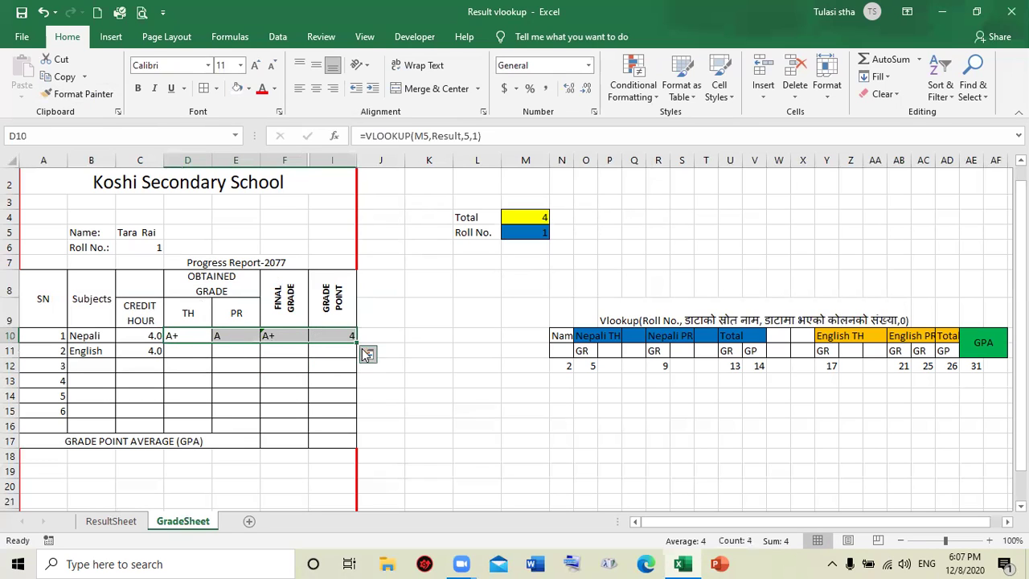
drag(356, 342, 353, 353)
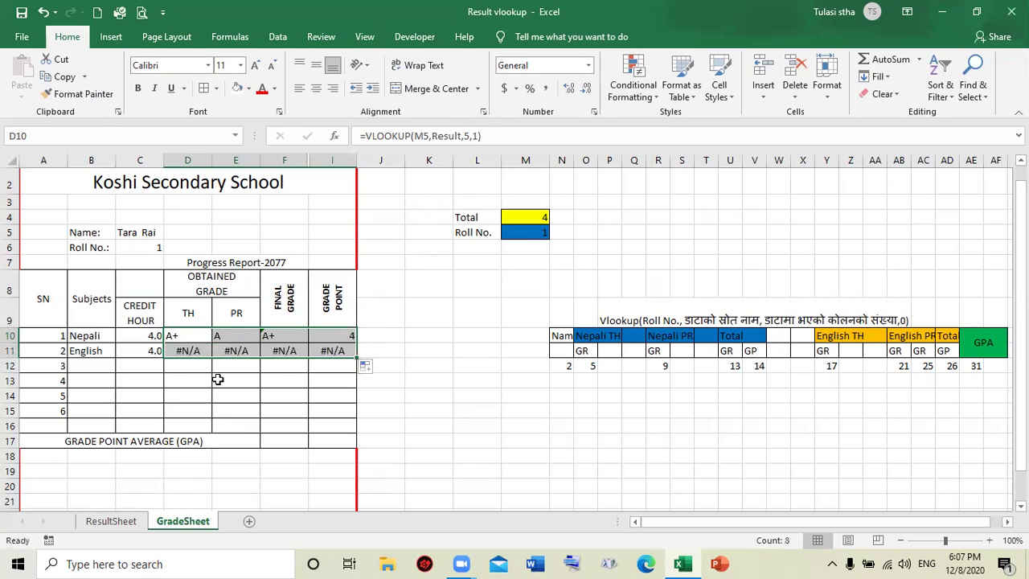
click(193, 351)
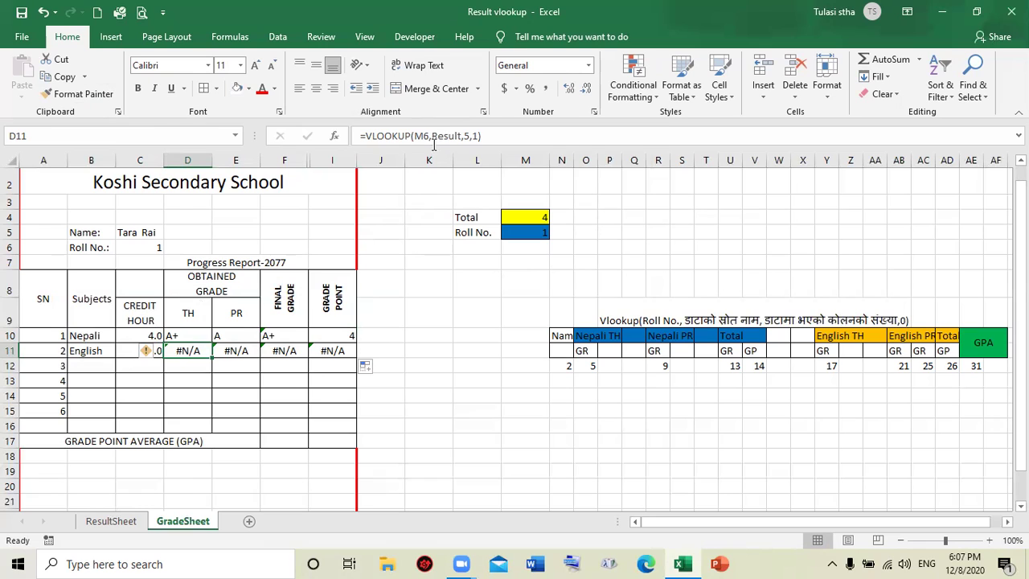
key(ctrl+z)
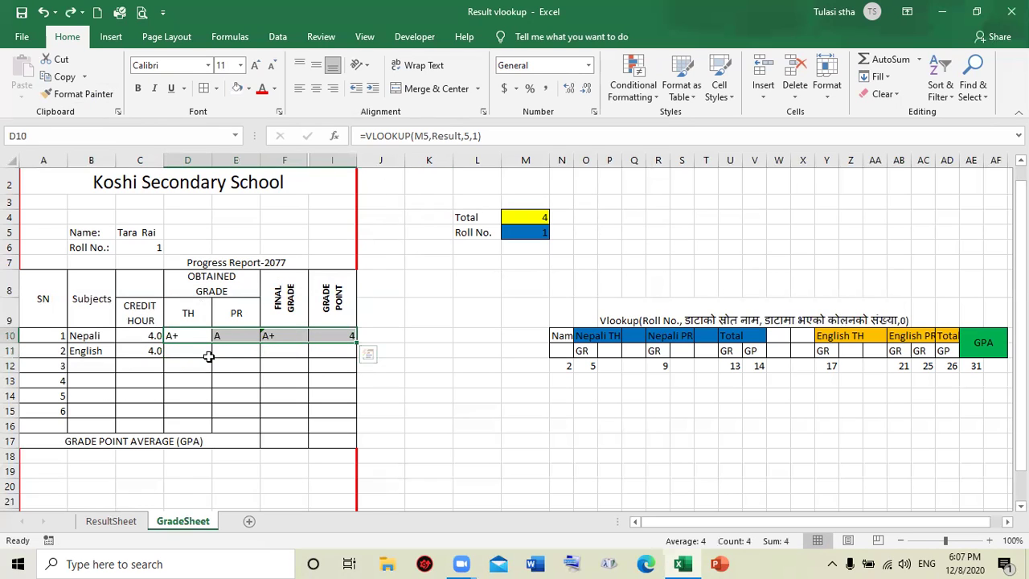
click(195, 335)
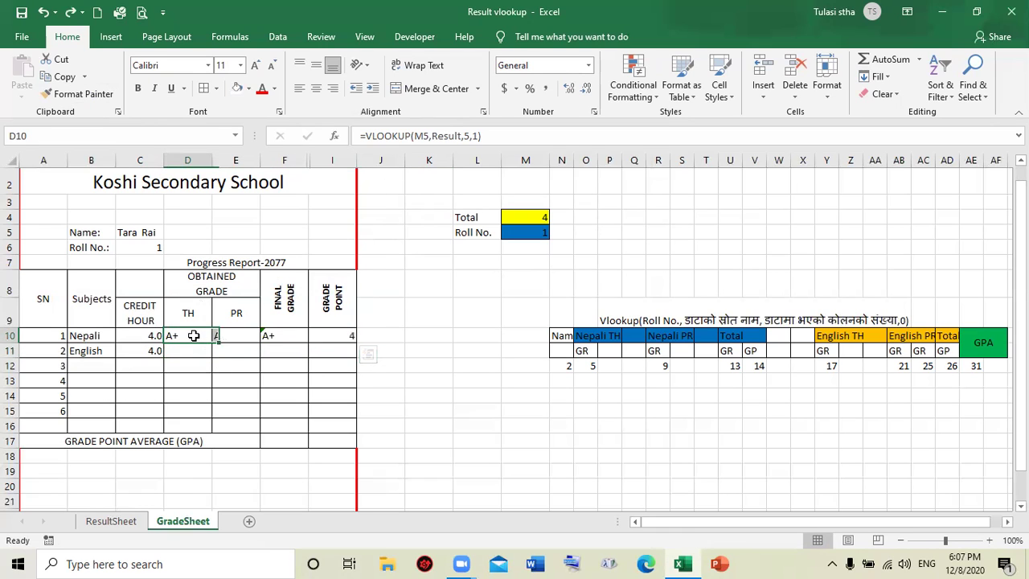
Make the roll-number reference $M$5 in the Nepali TH and PR lookups
click(424, 135)
key(F4)
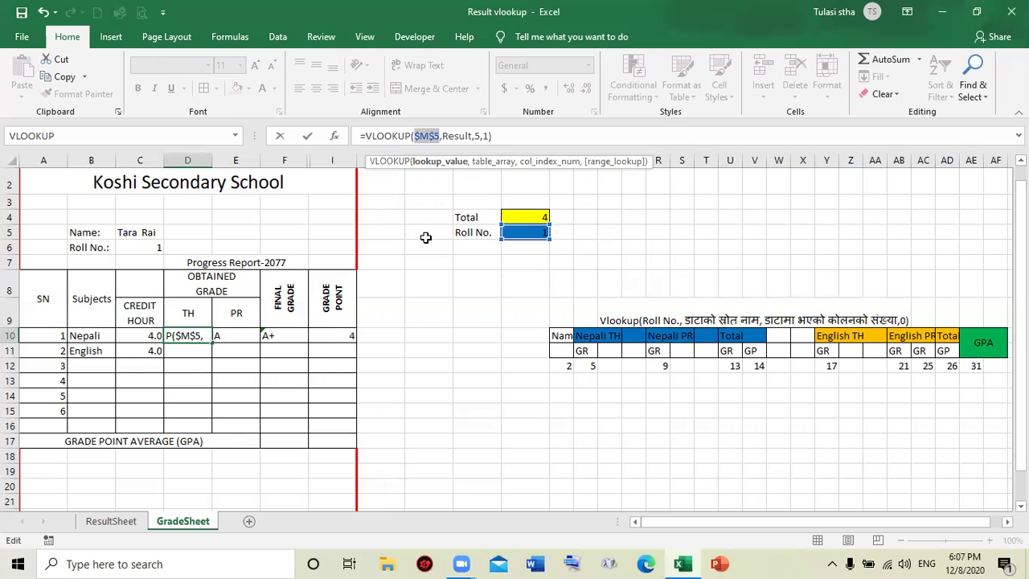
key(Return)
click(233, 336)
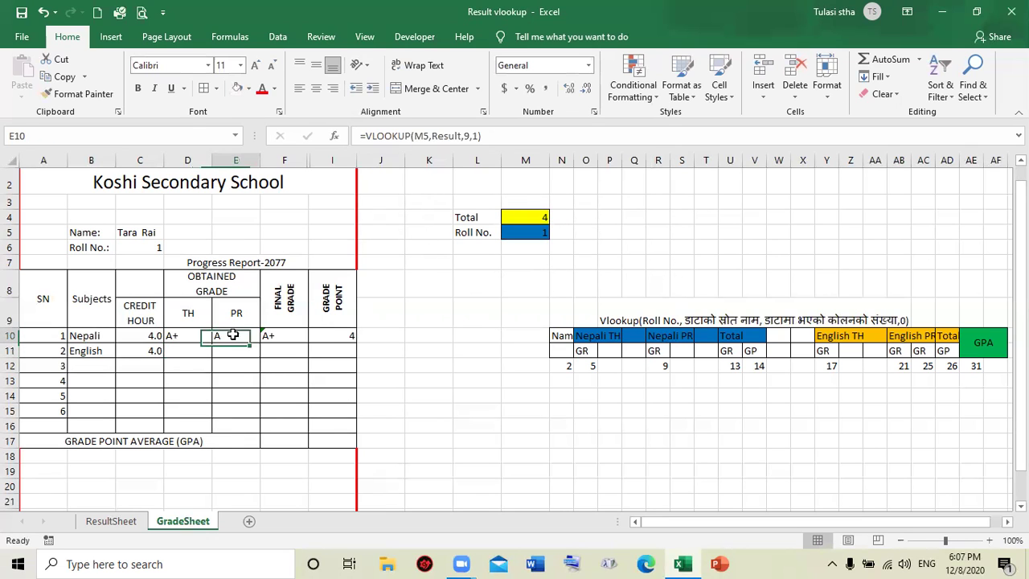
click(417, 137)
key(F4)
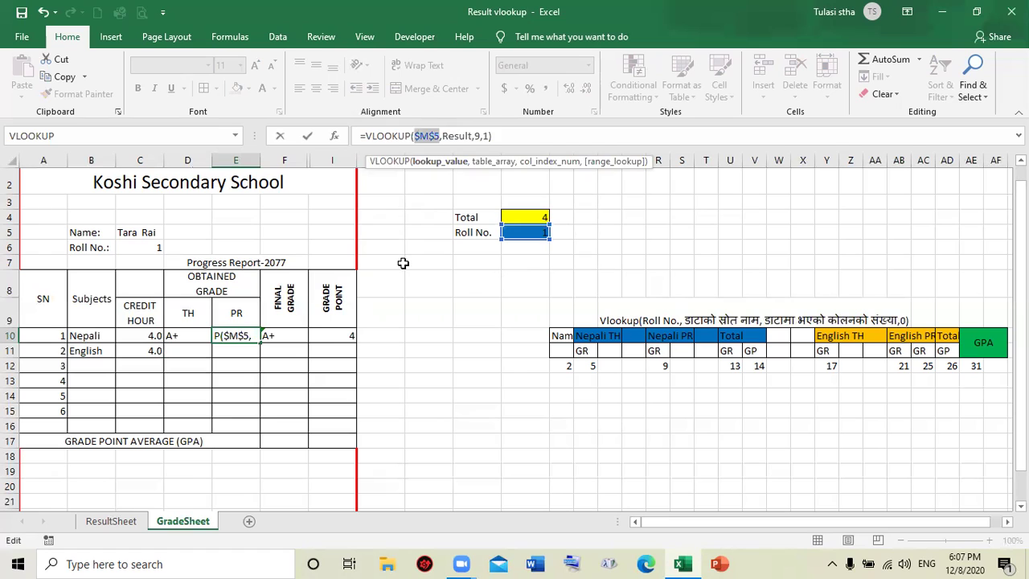
key(Return)
Make the roll-number reference $M$5 in the Final Grade and Grade Point lookups
click(277, 334)
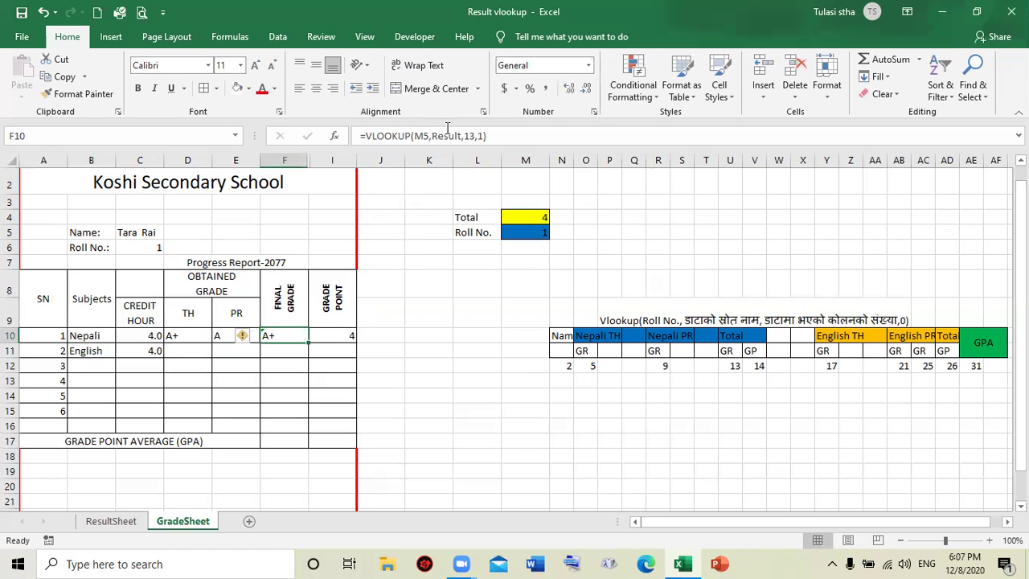
click(419, 136)
key(F4)
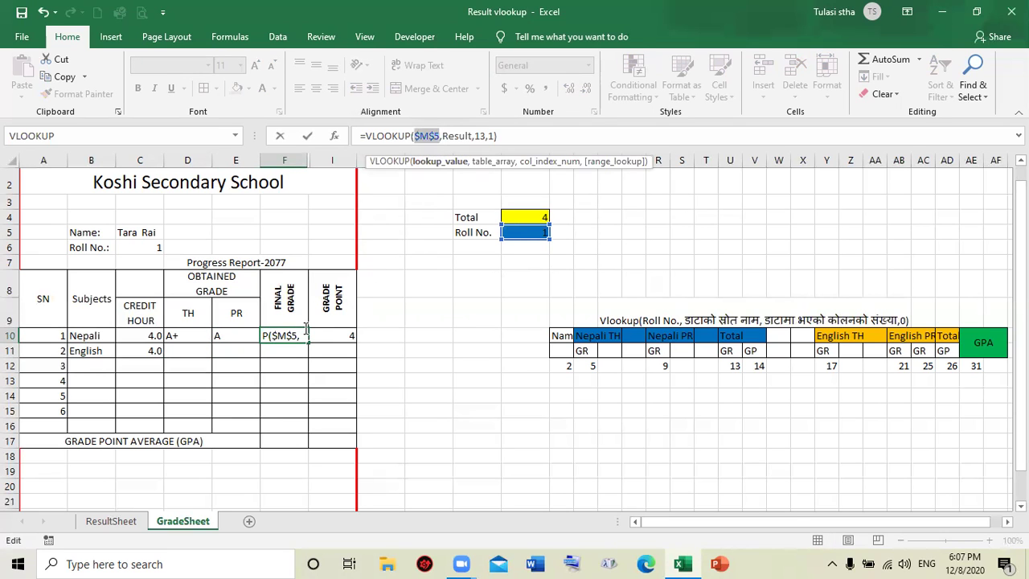
key(Return)
click(337, 335)
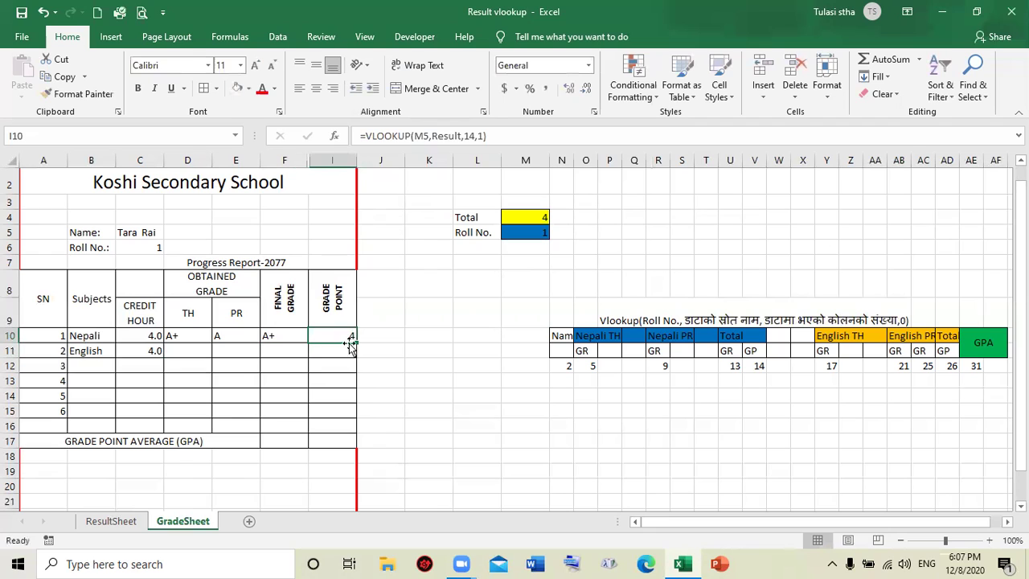
click(423, 136)
key(F4)
key(Return)
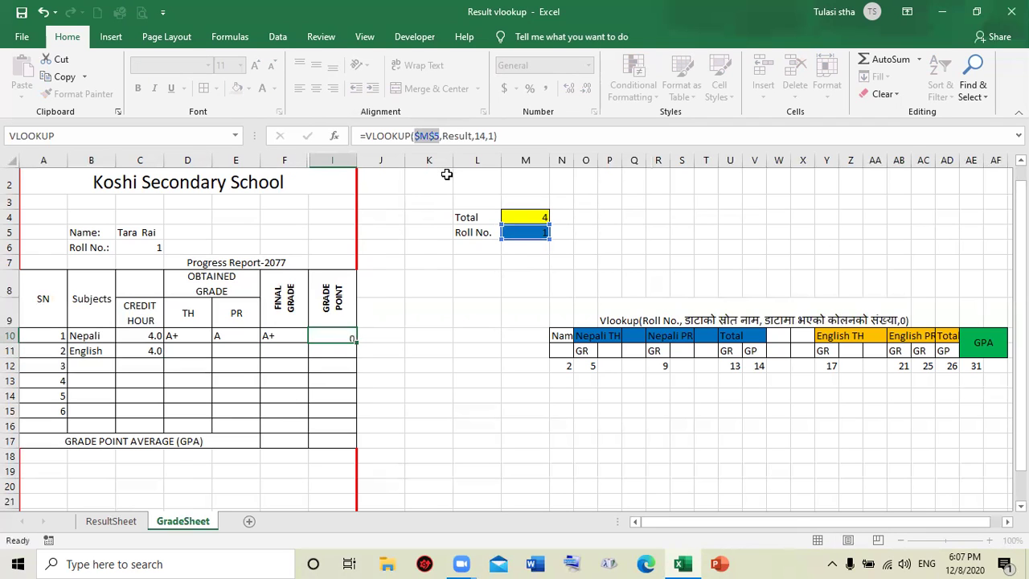
Fill the Nepali row lookups D10:I10 down into the English row 11
mouse_move(183, 336)
mouse_down()
mouse_move(334, 336)
mouse_move(354, 375)
mouse_move(354, 358)
mouse_up()
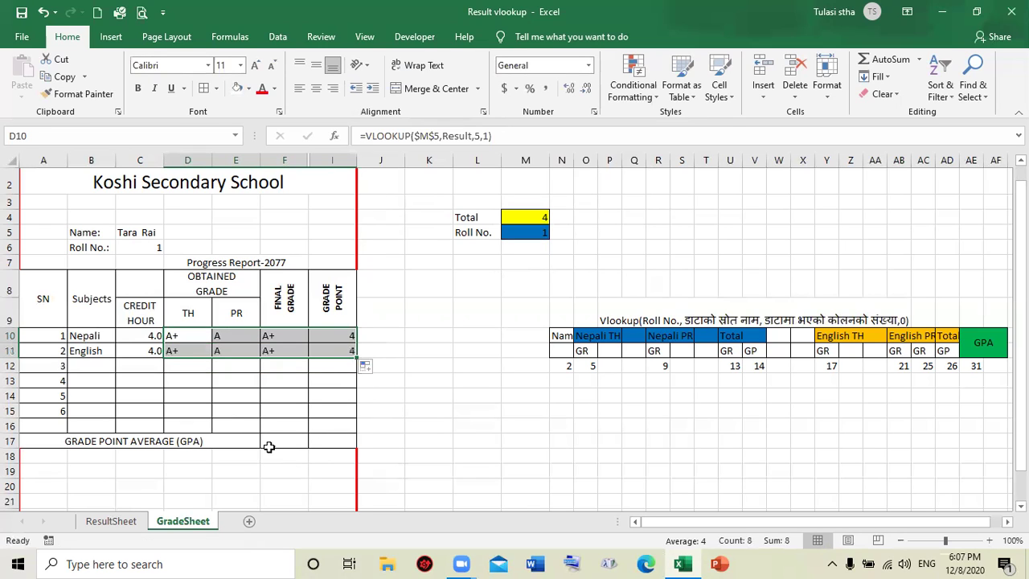
click(282, 441)
click(321, 442)
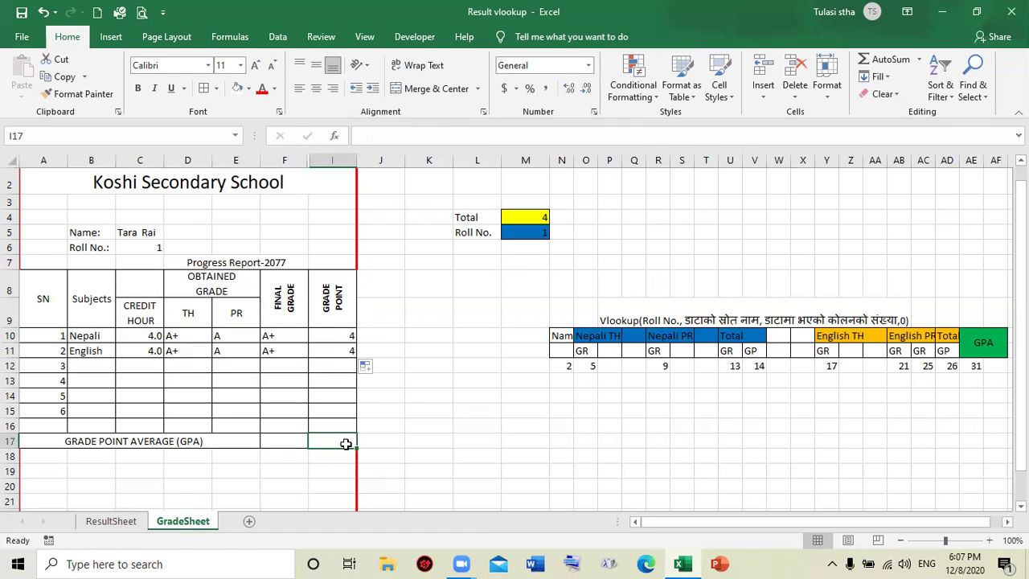
Copy the English PR cell E11's lookup formula text from the formula bar
click(265, 354)
click(223, 354)
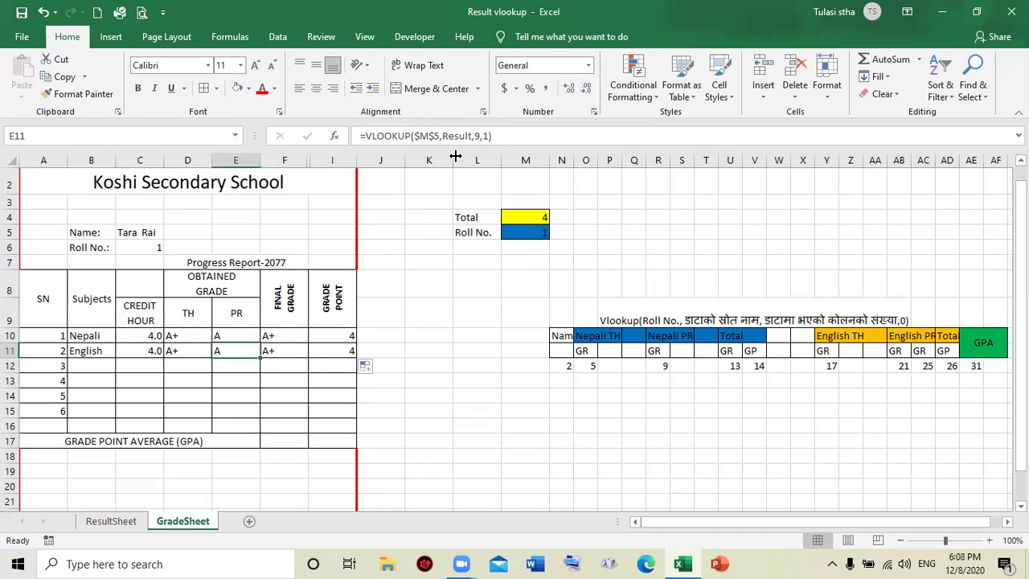
click(444, 137)
drag(492, 137, 366, 138)
key(ctrl+c)
key(Return)
Paste the lookup into GPA cell I17 and change its column index to 31, showing 4
click(334, 443)
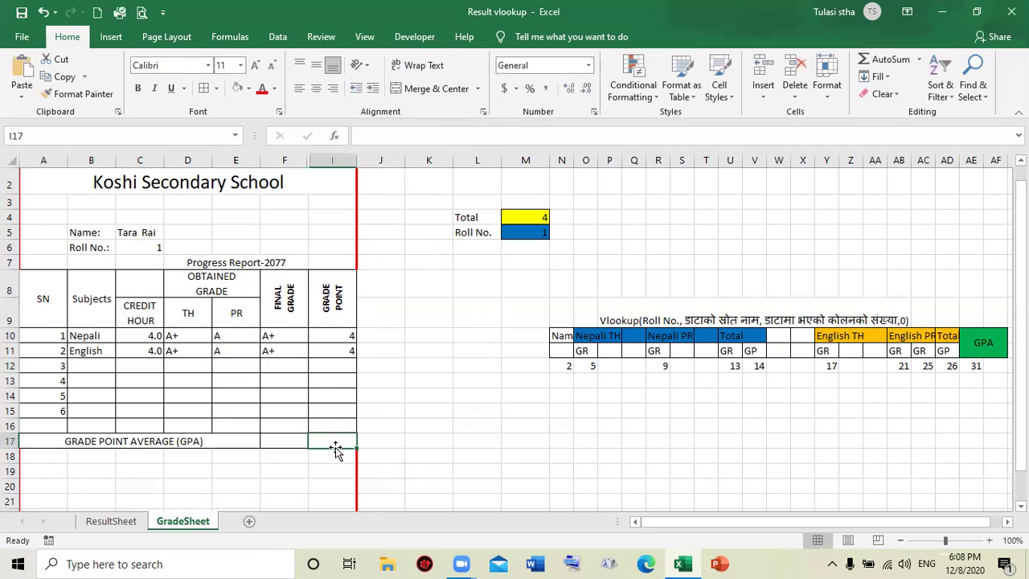
key(ctrl+v)
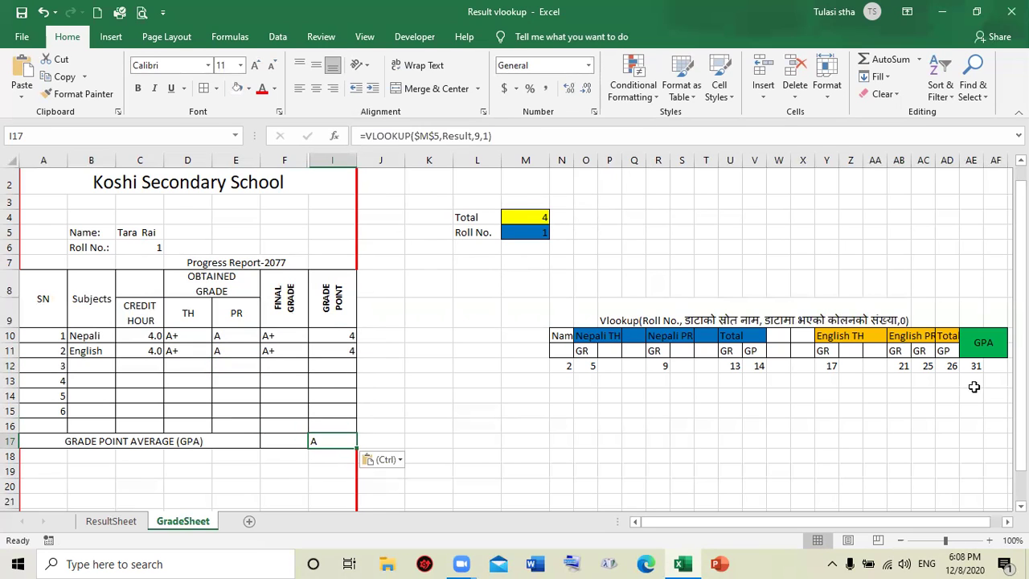
click(482, 136)
key(BackSpace)
text(31)
key(Return)
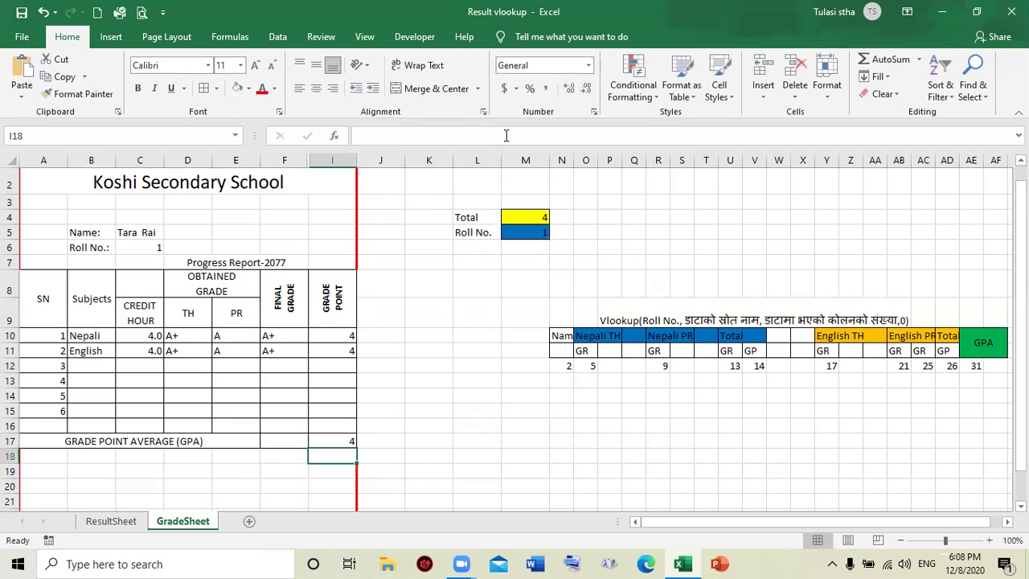
click(525, 500)
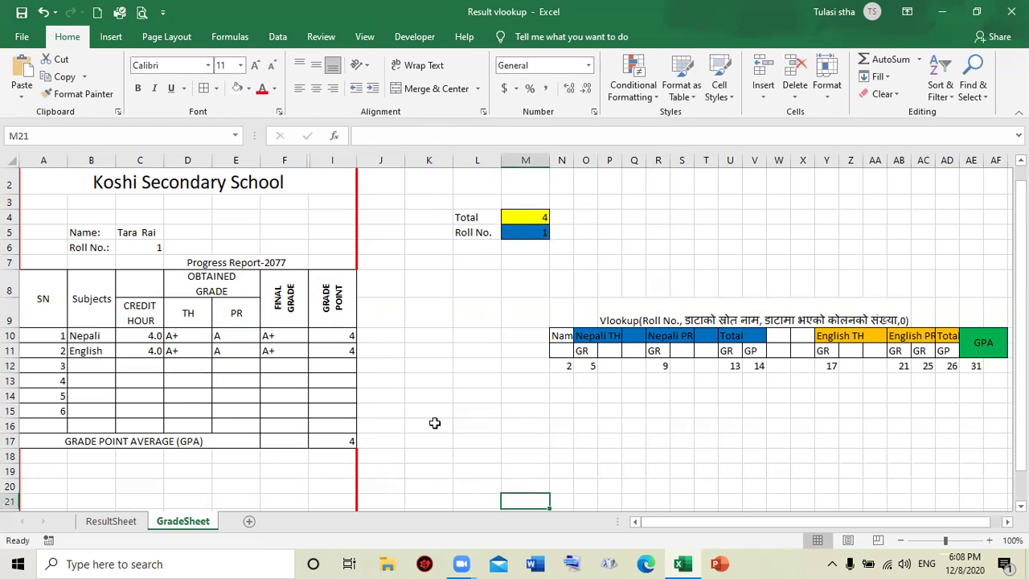
Test roll numbers 2 and then 3 in M5, ending on GPA 3.6
click(529, 233)
text(2)
key(Return)
click(533, 232)
text(3)
key(Return)
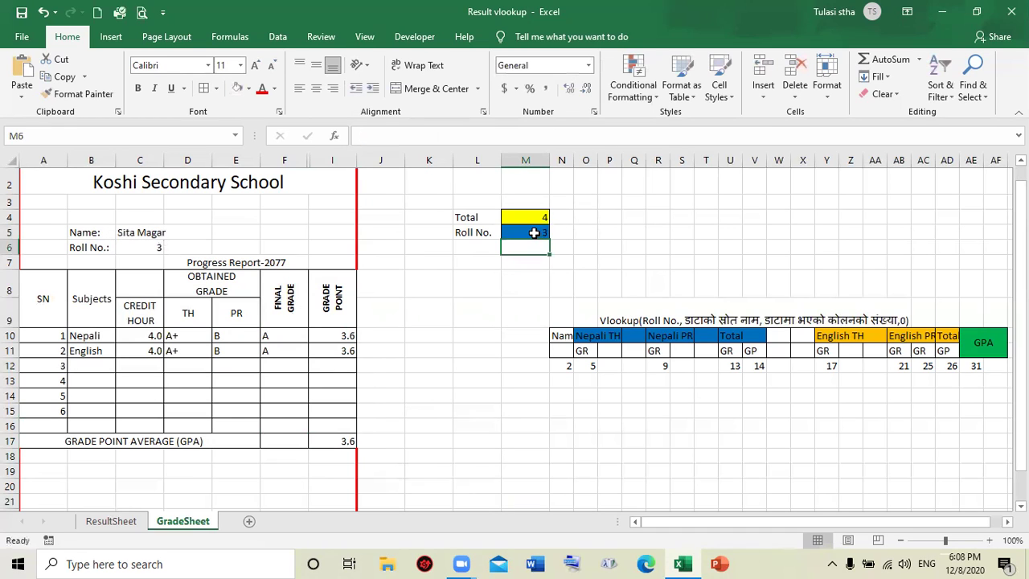